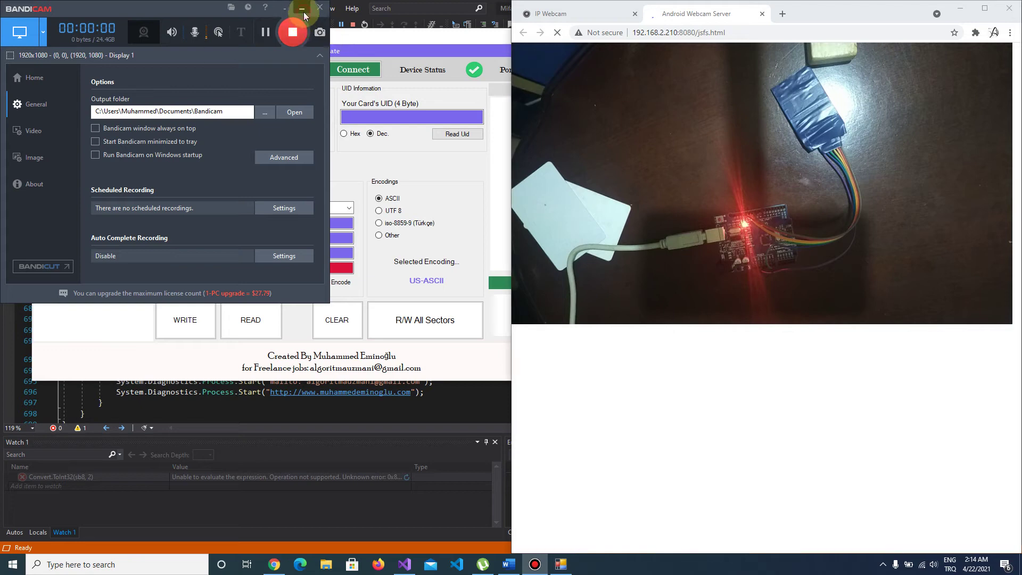
Set COM5 as the Upload Embed Code port and upload the embed code to the Arduino
{"action": "left_click", "coordinate": [302, 16]}
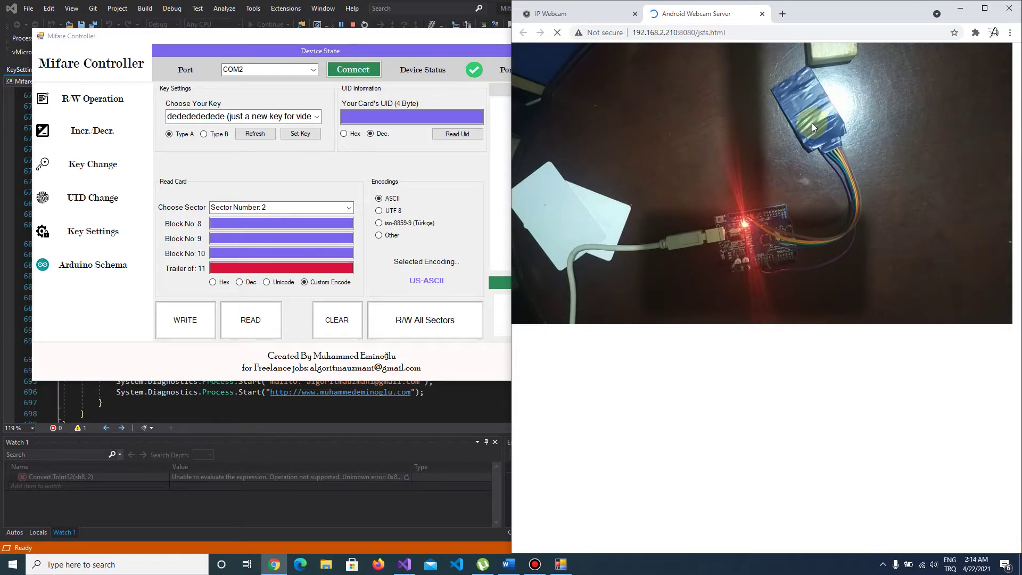
{"action": "left_click", "coordinate": [415, 36]}
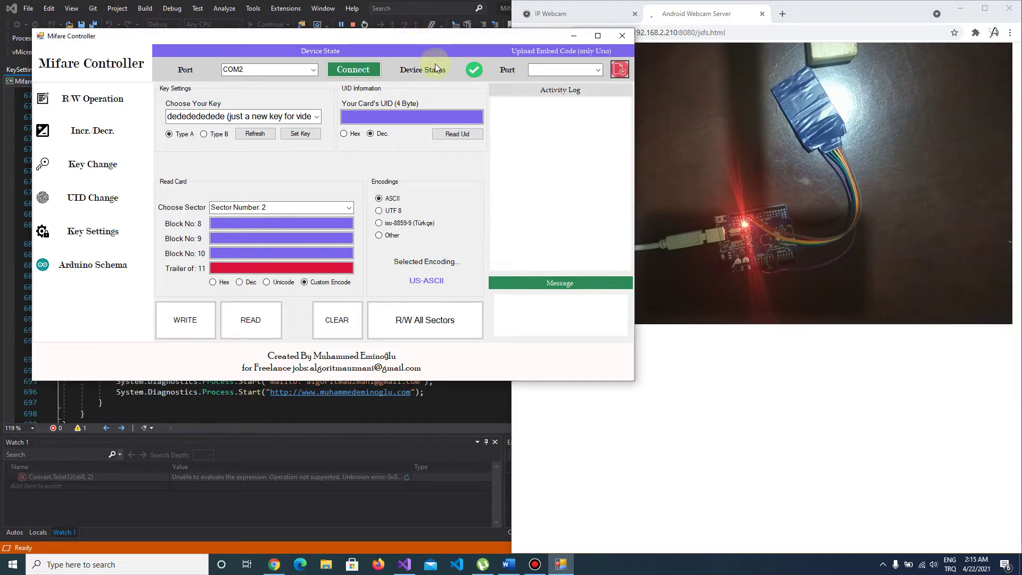
{"action": "left_click", "coordinate": [599, 72]}
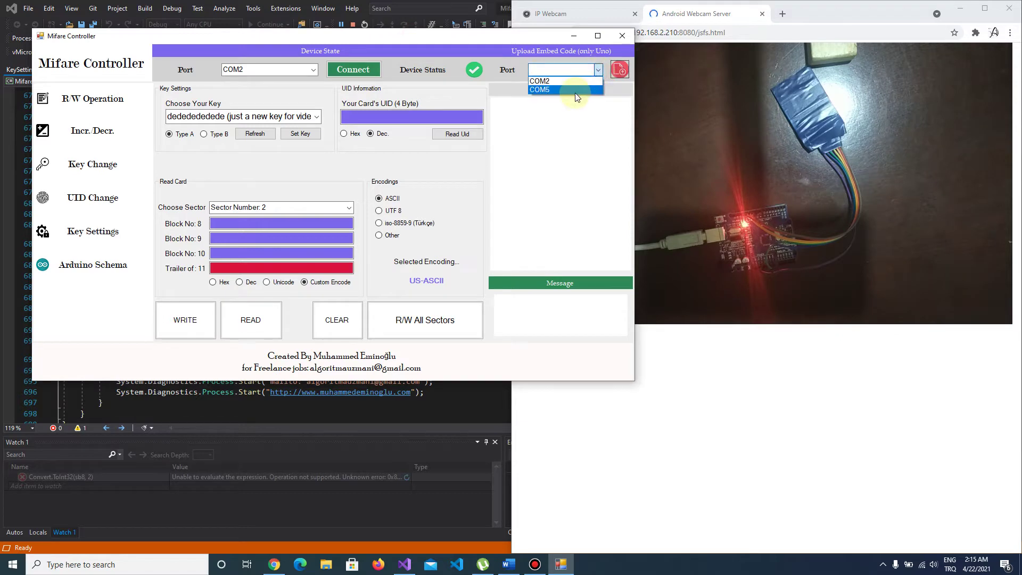
{"action": "left_click", "coordinate": [575, 93]}
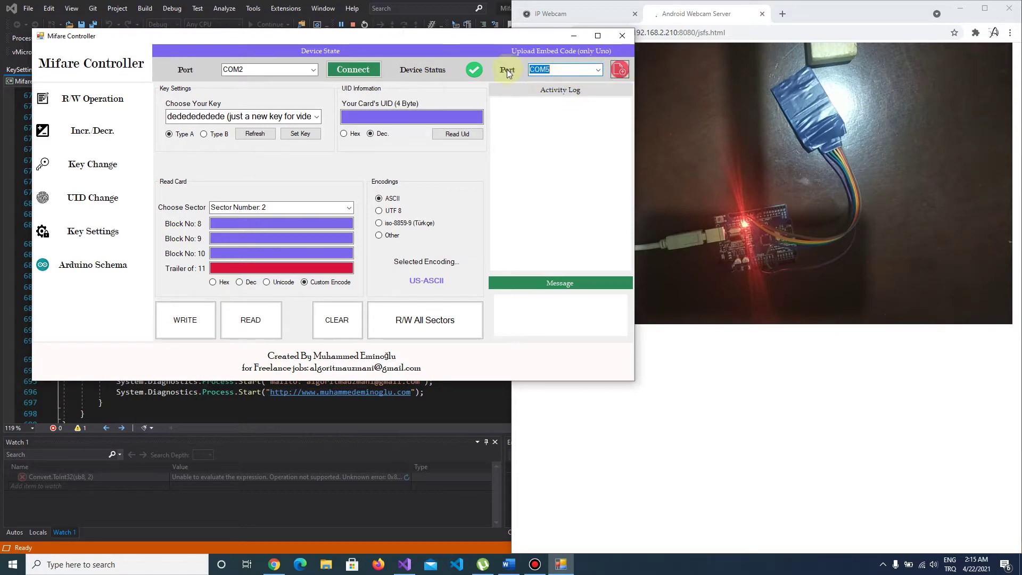
{"action": "left_click", "coordinate": [618, 77]}
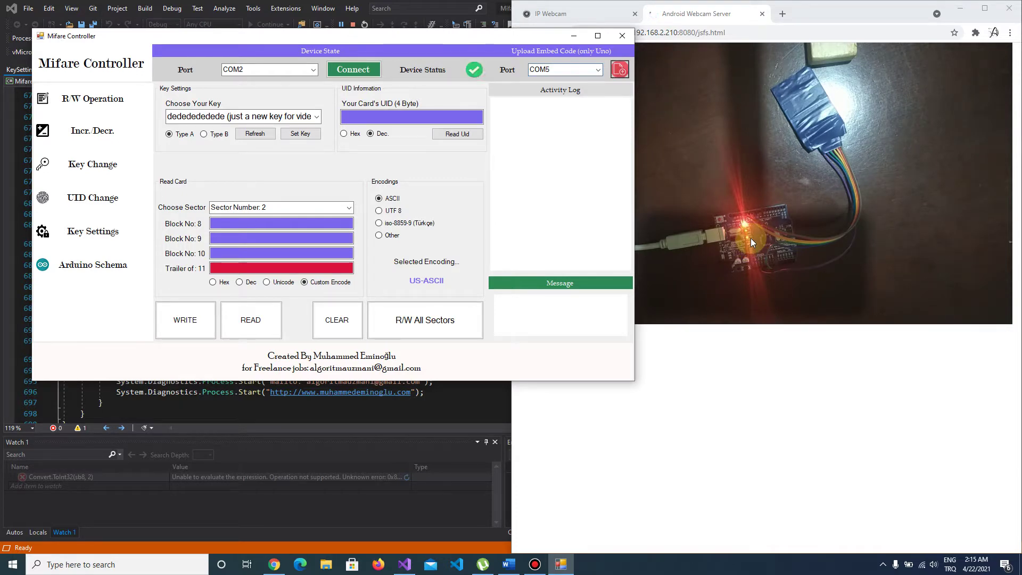
Connect to the reader on port COM5
{"action": "left_click", "coordinate": [313, 71]}
{"action": "left_click", "coordinate": [251, 90]}
{"action": "left_click", "coordinate": [359, 75]}
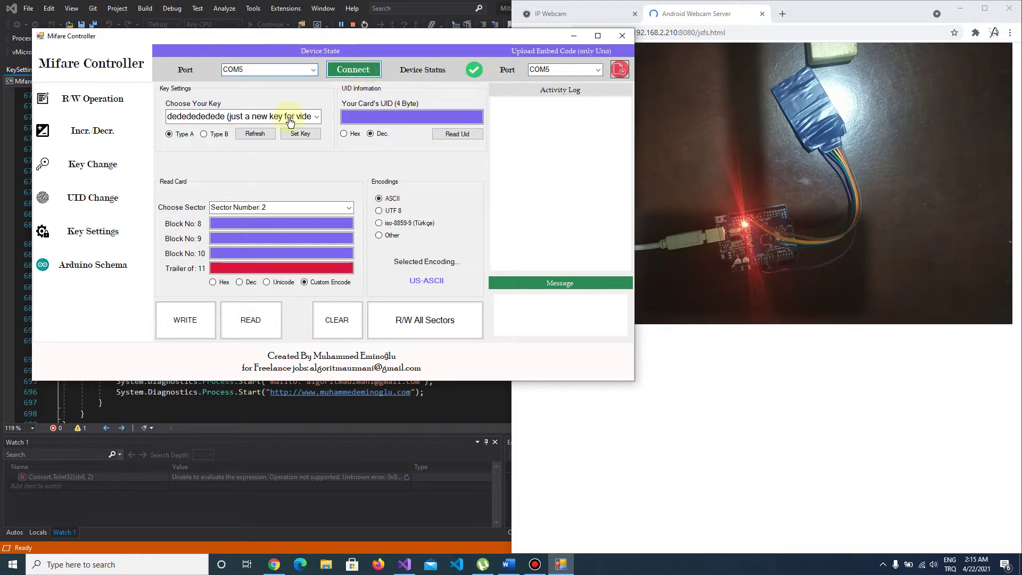
Choose the Default Factory Key and sector 8 (blocks 32–35) for reading
{"action": "left_click", "coordinate": [319, 120]}
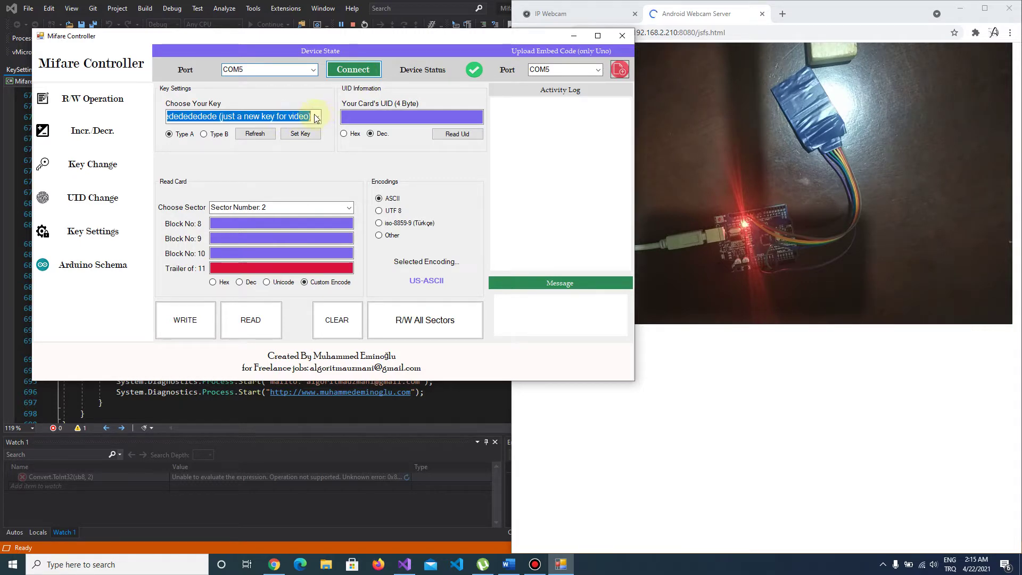
{"action": "left_click", "coordinate": [281, 289]}
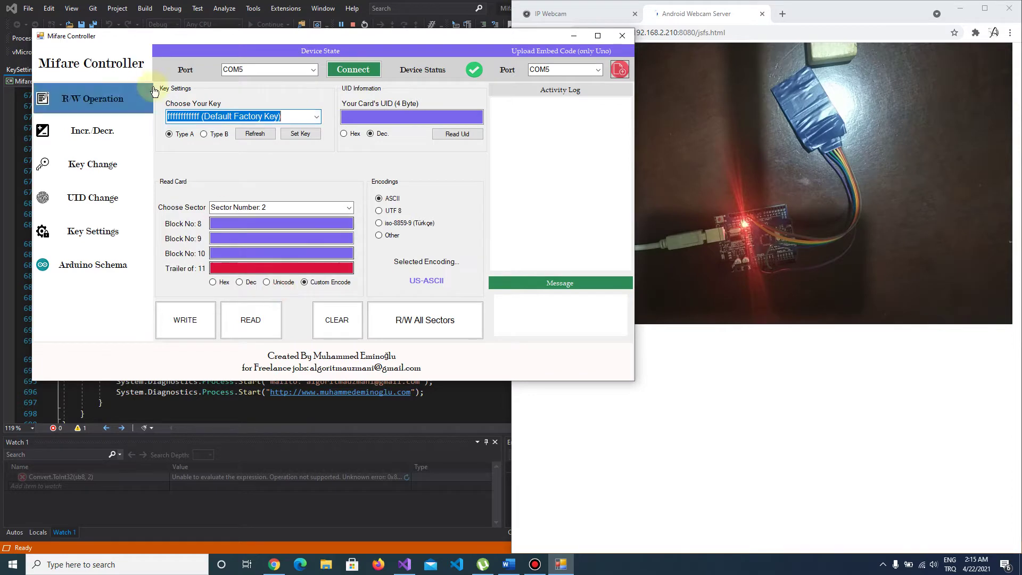
{"action": "left_click", "coordinate": [350, 209]}
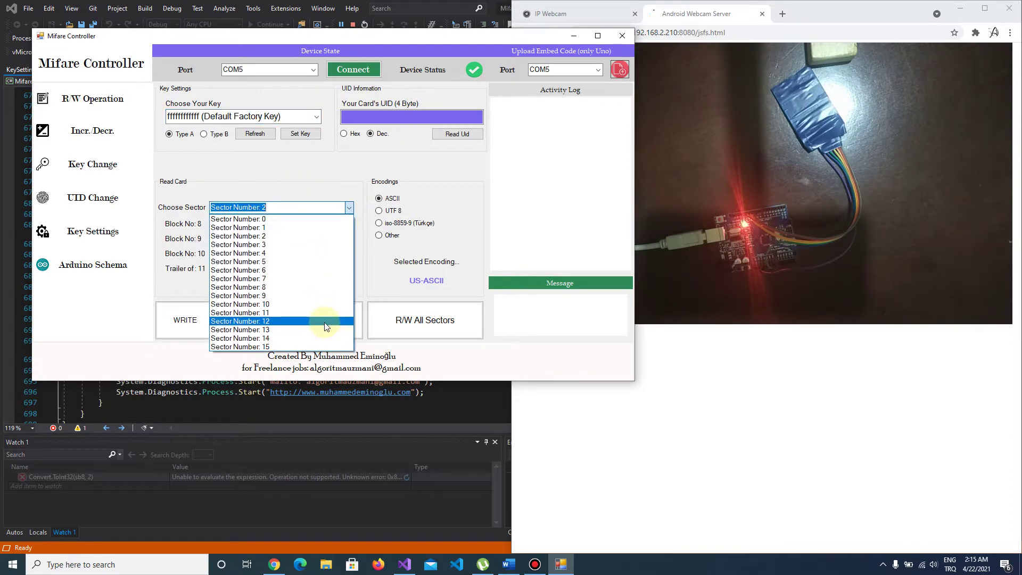
{"action": "left_click", "coordinate": [327, 288]}
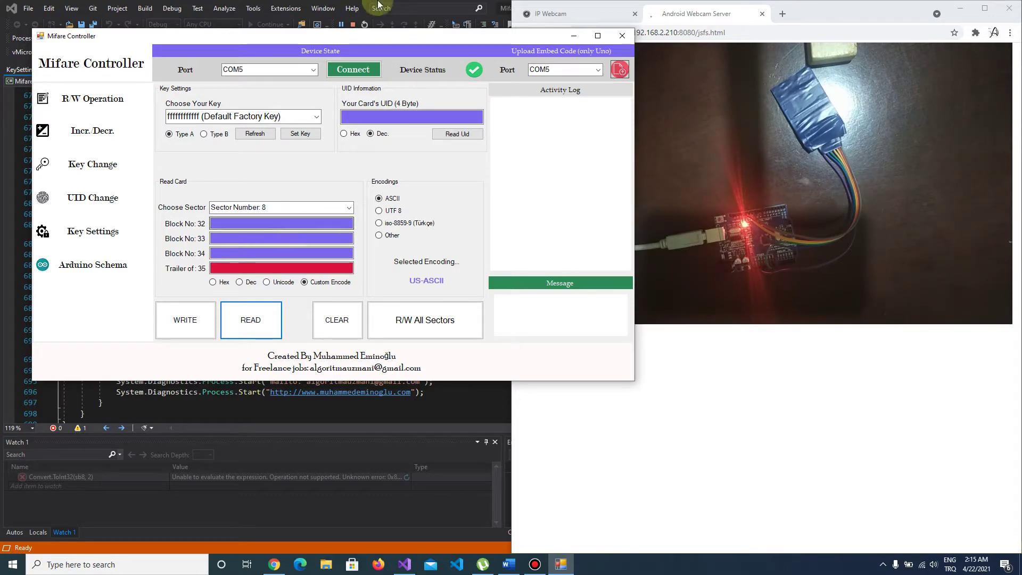
Read sector 8, add 'ğb' to the block 32 text, and switch encoding to iso-8859-9 (Türkçe)
{"action": "left_click", "coordinate": [233, 329]}
{"action": "left_click", "coordinate": [249, 326]}
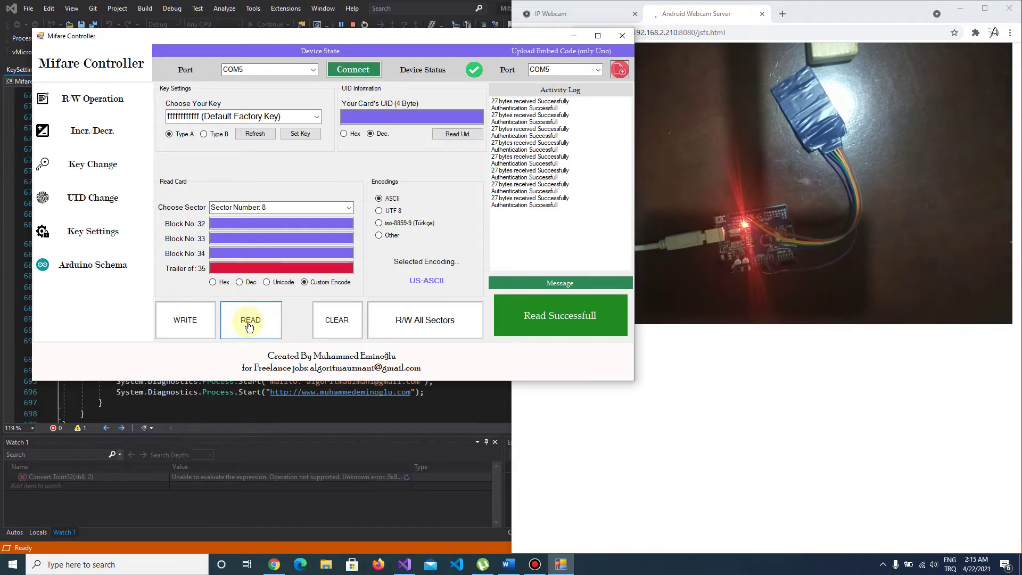
{"action": "left_click", "coordinate": [256, 225]}
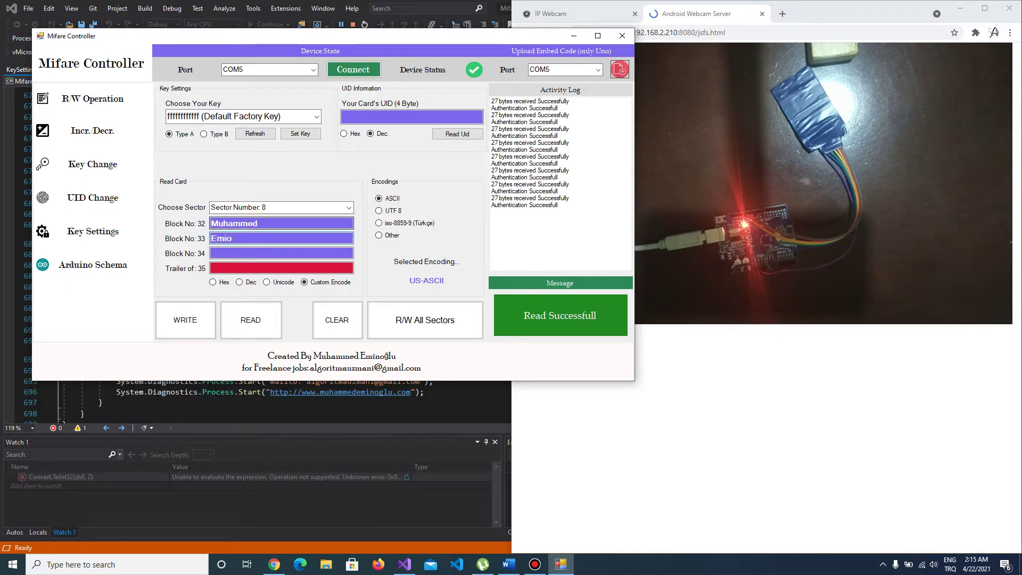
{"action": "type", "text": "ğlu"}
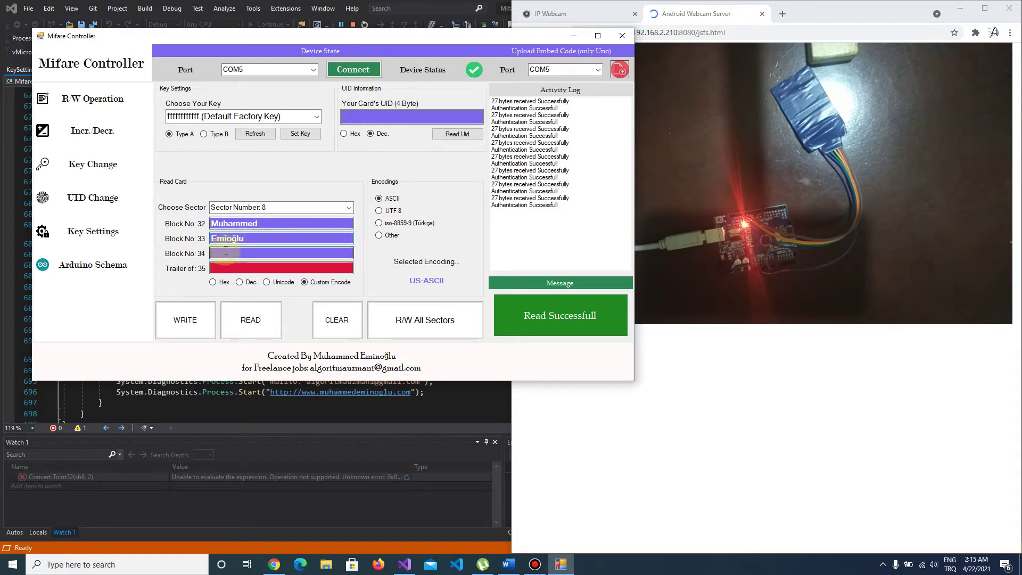
{"action": "type", "text": "b"}
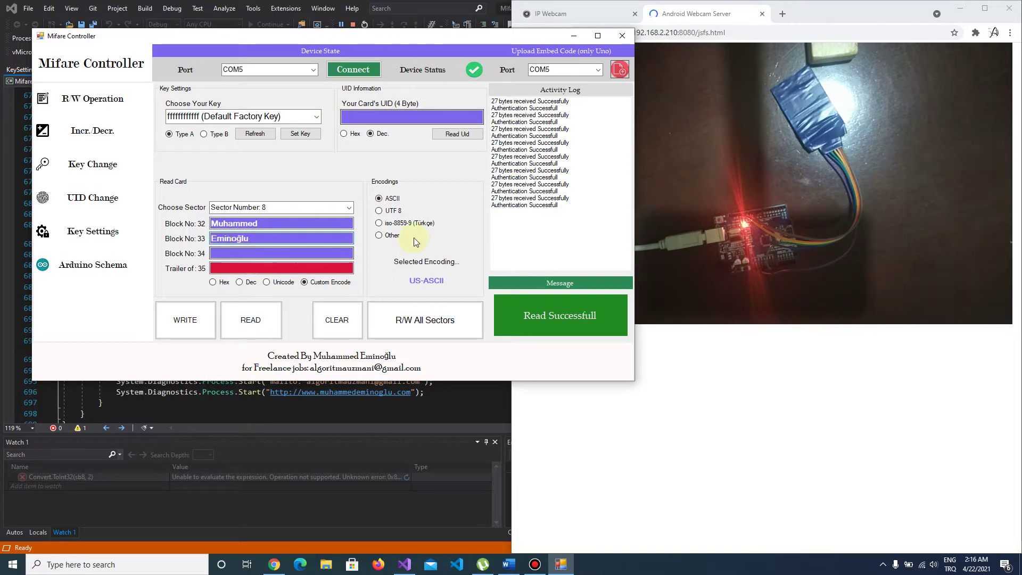
{"action": "left_click", "coordinate": [418, 222]}
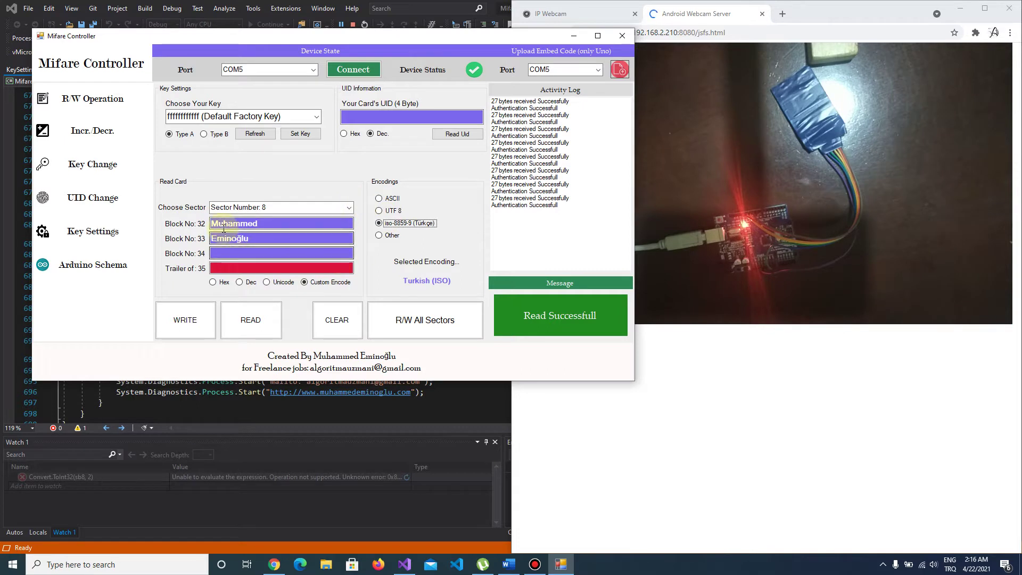
{"action": "left_click", "coordinate": [234, 241]}
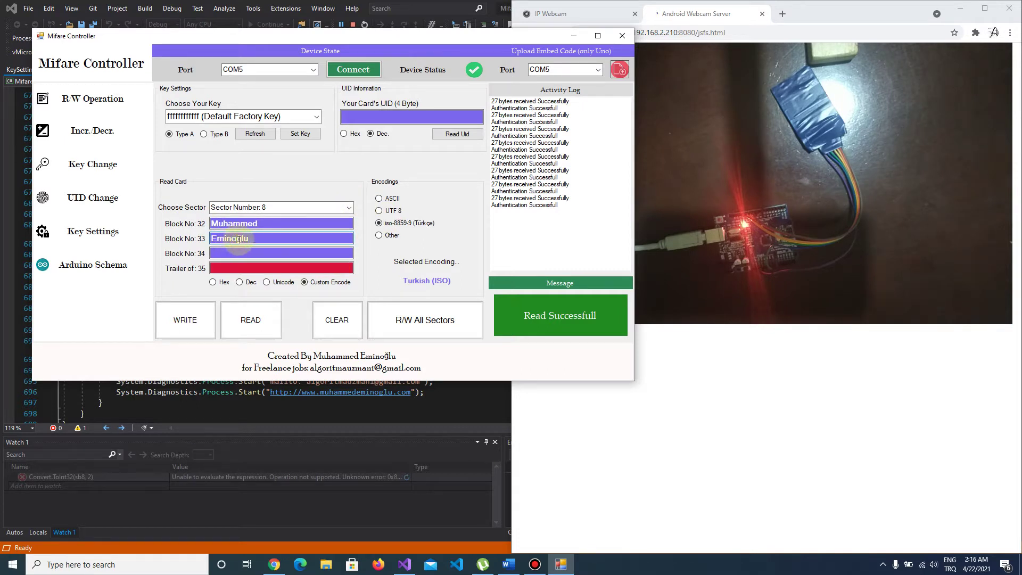
Write the edited sector 8 blocks, clear the form, and read them back with the Default Factory Key
{"action": "left_click", "coordinate": [198, 319]}
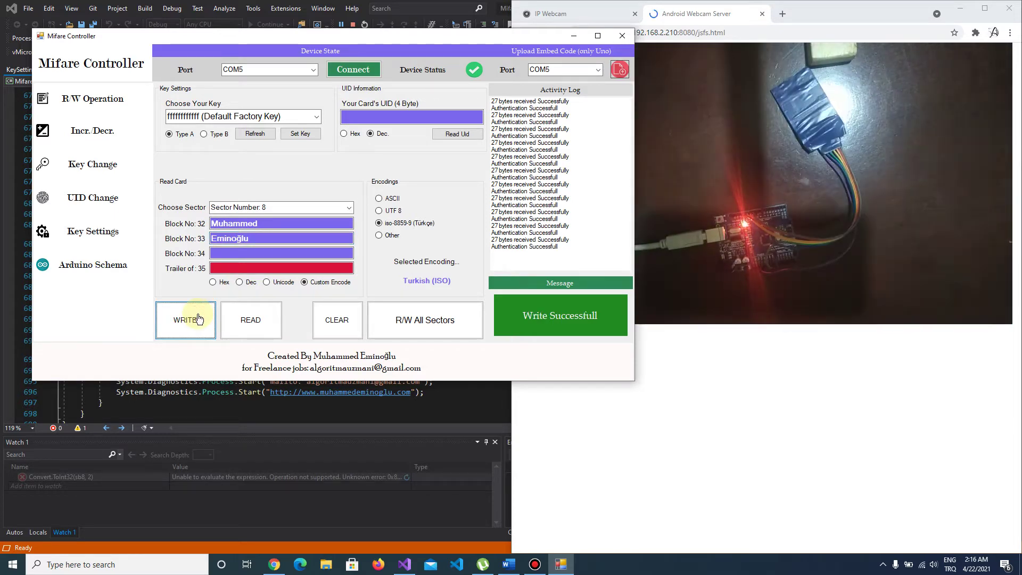
{"action": "left_click", "coordinate": [323, 333]}
{"action": "left_click", "coordinate": [317, 116]}
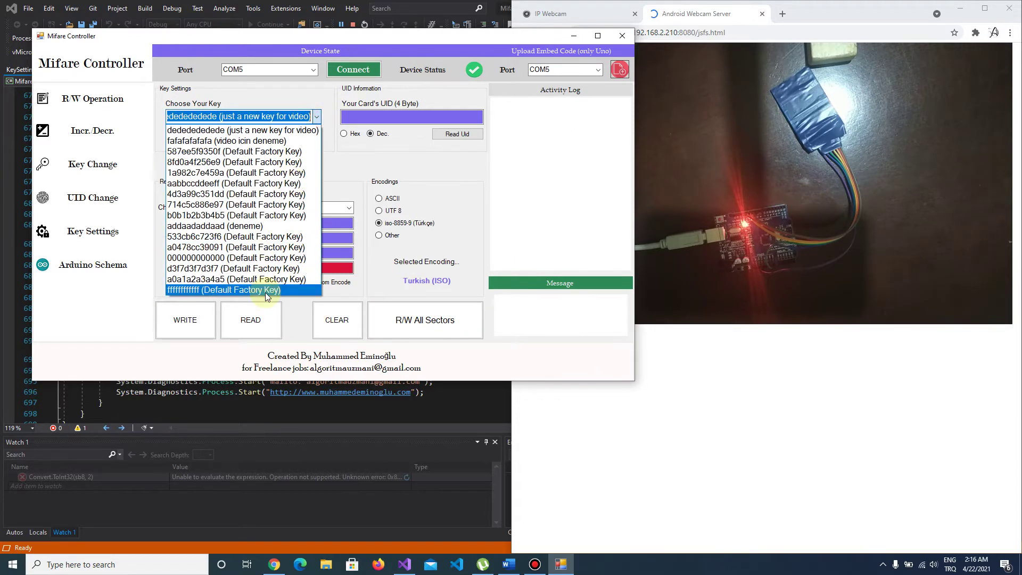
{"action": "left_click", "coordinate": [266, 292]}
{"action": "left_click", "coordinate": [264, 326]}
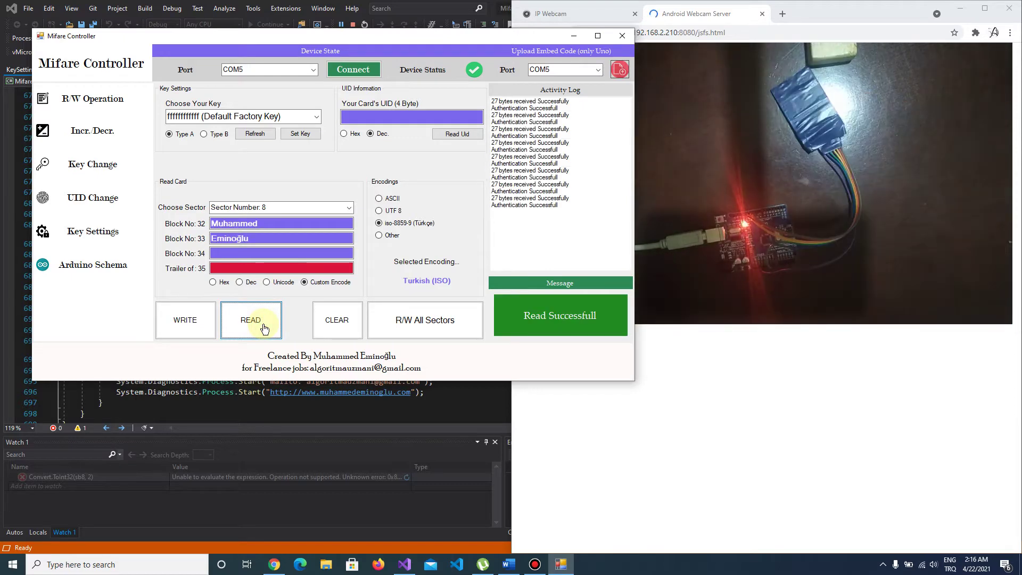
{"action": "left_click", "coordinate": [255, 239]}
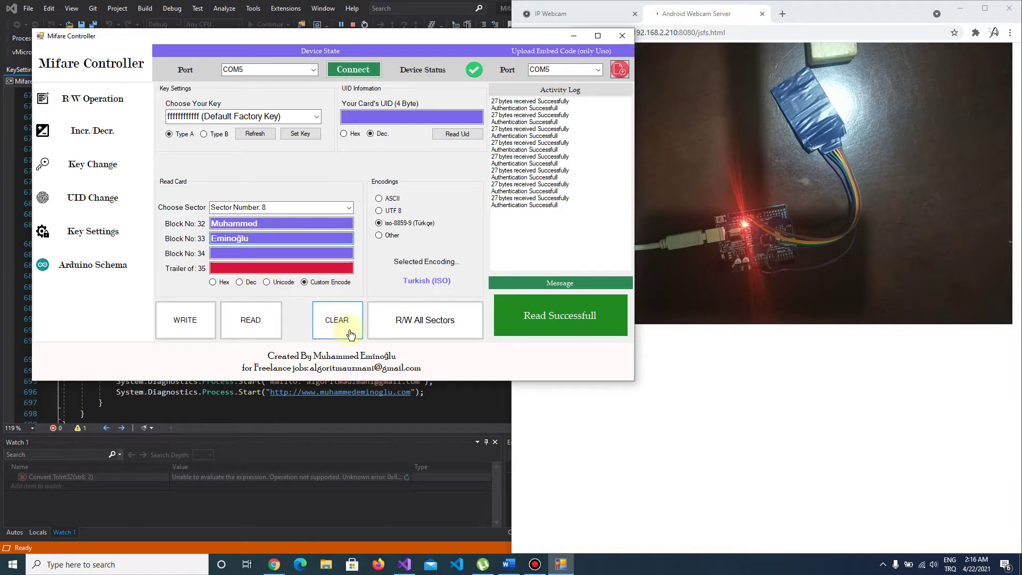
Open R/W All Sectors and run Read All; every sector reads except sector 6
{"action": "left_click", "coordinate": [429, 334]}
{"action": "left_click", "coordinate": [539, 323]}
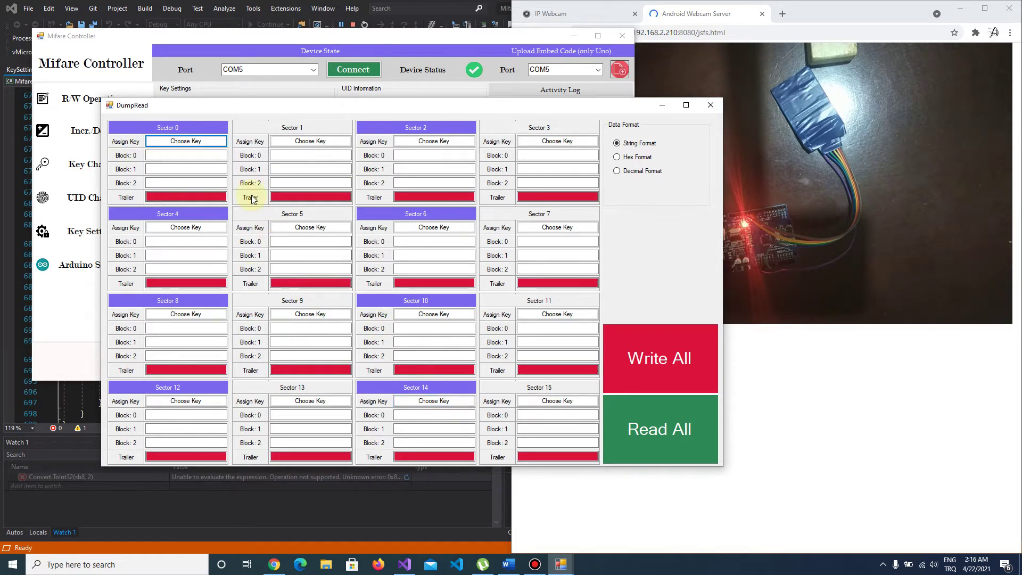
{"action": "left_click", "coordinate": [650, 425]}
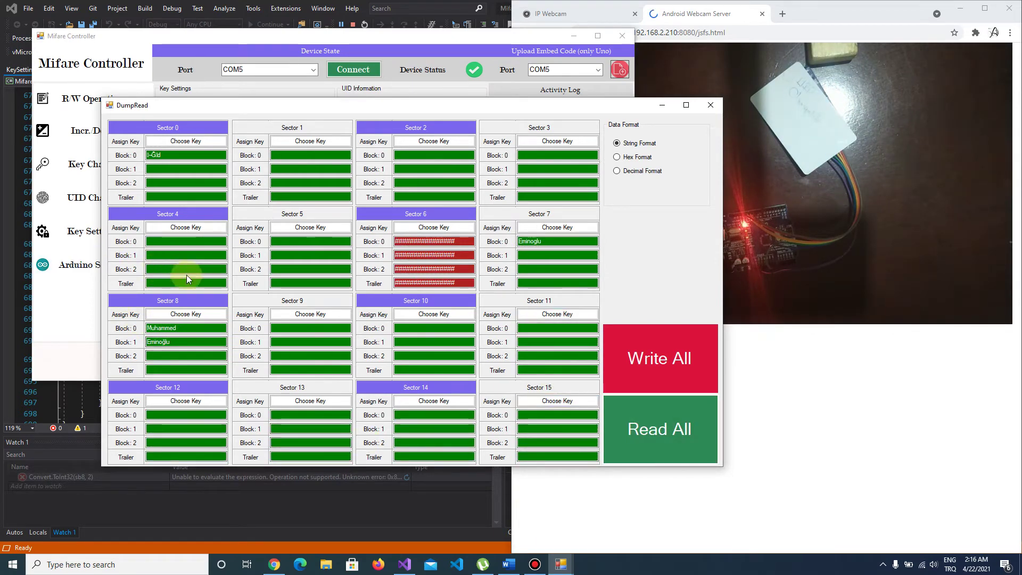
{"action": "left_click", "coordinate": [442, 268]}
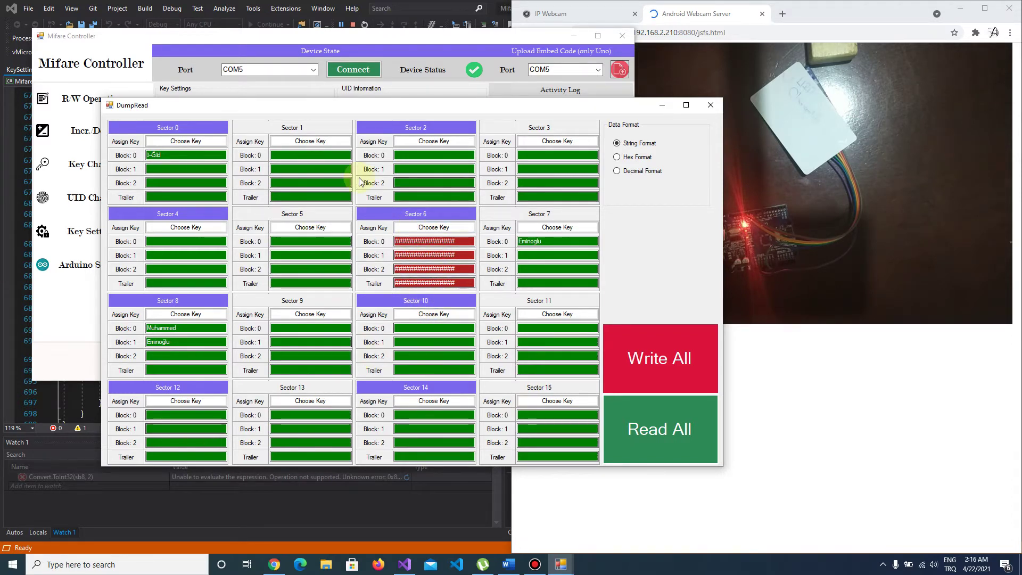
Enter 'Algoritma' in Sector 1 Block 0 and 'Uzmani' in Sector 1 Block 1
{"action": "left_click", "coordinate": [308, 155]}
{"action": "type", "text": "m"}
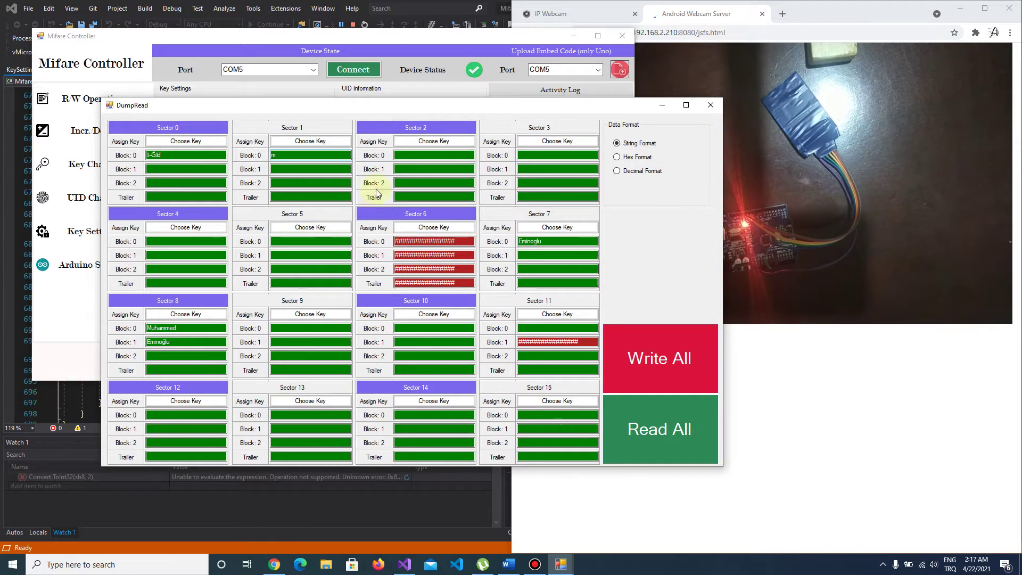
{"action": "left_click", "coordinate": [308, 154]}
{"action": "key", "text": "BackSpace"}
{"action": "type", "text": "Algor"}
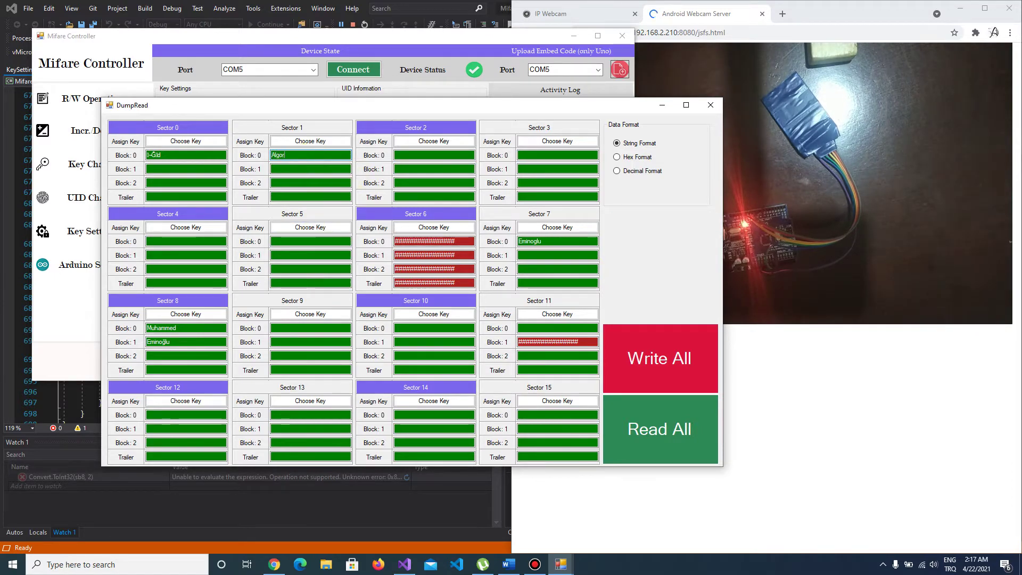
{"action": "type", "text": "itma"}
{"action": "left_click", "coordinate": [310, 168]}
{"action": "type", "text": "Uzmani"}
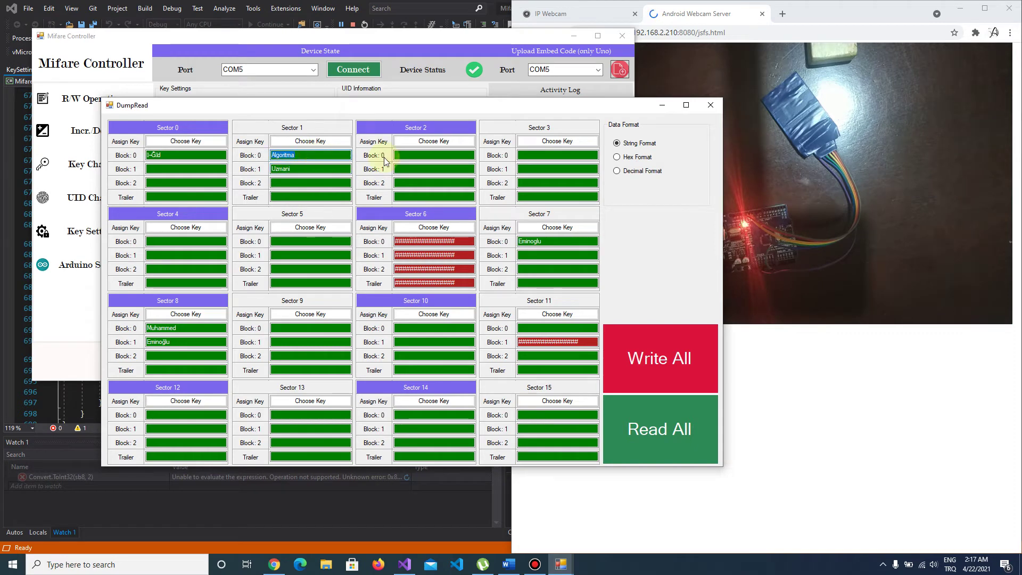
Paste 'Algoritma' into Block 0 of sectors 2, 3, 4 and 5
{"action": "left_click", "coordinate": [396, 155]}
{"action": "type", "text": "Algoritma"}
{"action": "left_click", "coordinate": [551, 154]}
{"action": "type", "text": "Algoritma"}
{"action": "left_click", "coordinate": [202, 241]}
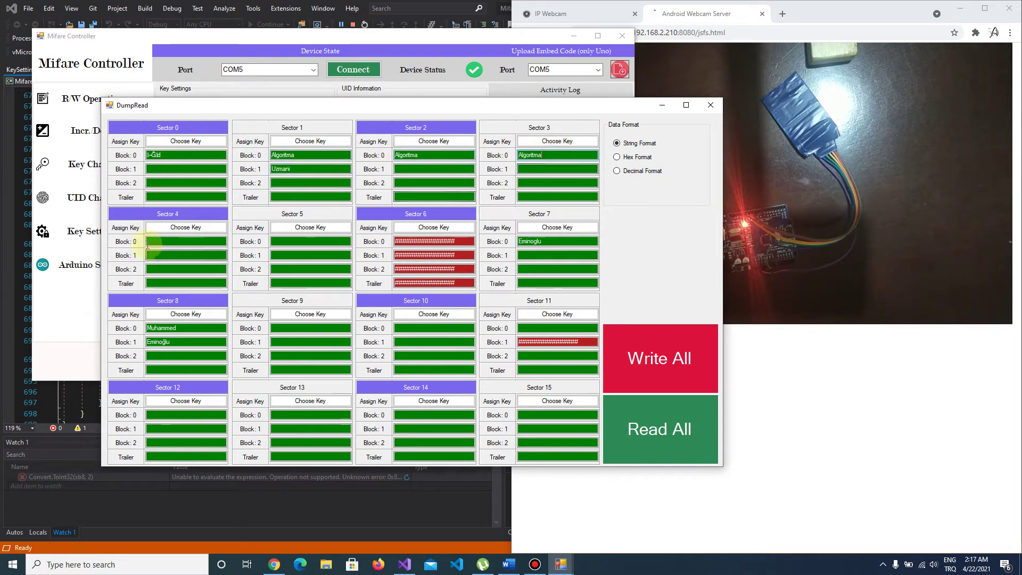
{"action": "type", "text": "Algoritma"}
{"action": "left_click", "coordinate": [318, 241]}
{"action": "type", "text": "Algoritma"}
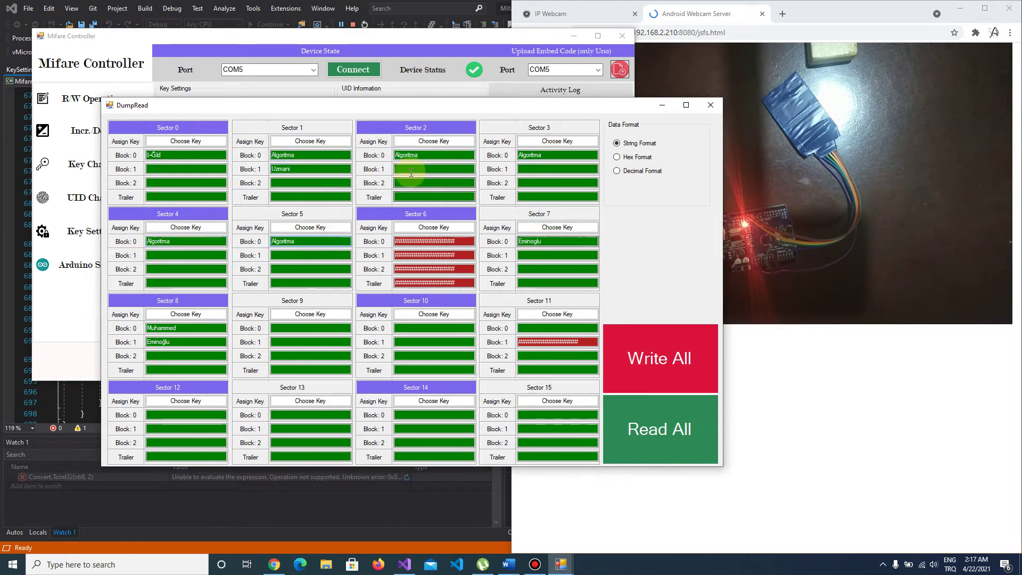
Copy 'Uzmani' and paste it into Block 1 of sectors 2, 3, 4 and 5
{"action": "double_click", "coordinate": [299, 170]}
{"action": "key", "text": "ctrl+c"}
{"action": "left_click", "coordinate": [426, 168]}
{"action": "key", "text": "ctrl+v"}
{"action": "left_click", "coordinate": [554, 168]}
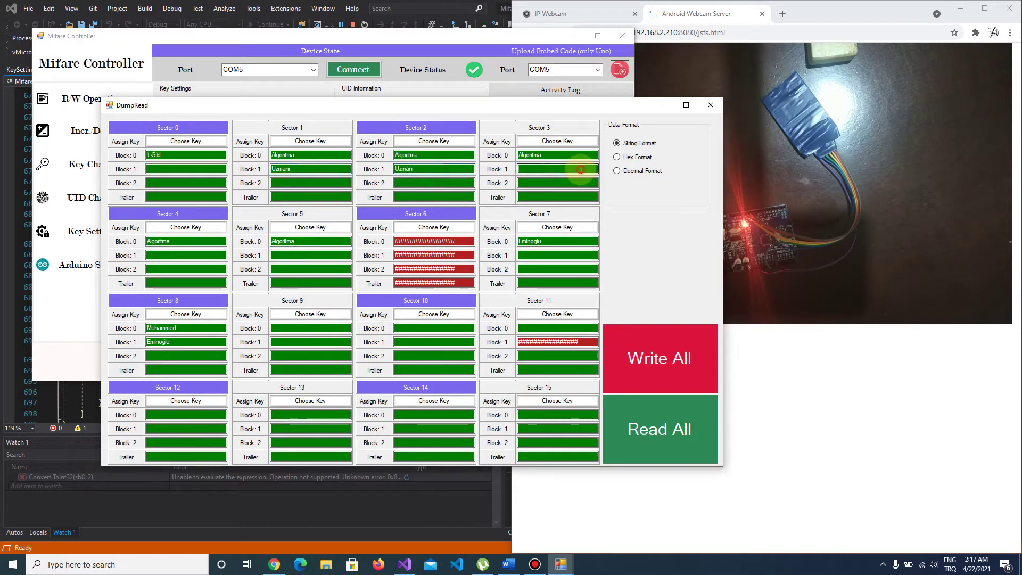
{"action": "key", "text": "ctrl+v"}
{"action": "left_click", "coordinate": [190, 254]}
{"action": "key", "text": "ctrl+v"}
{"action": "left_click", "coordinate": [282, 256]}
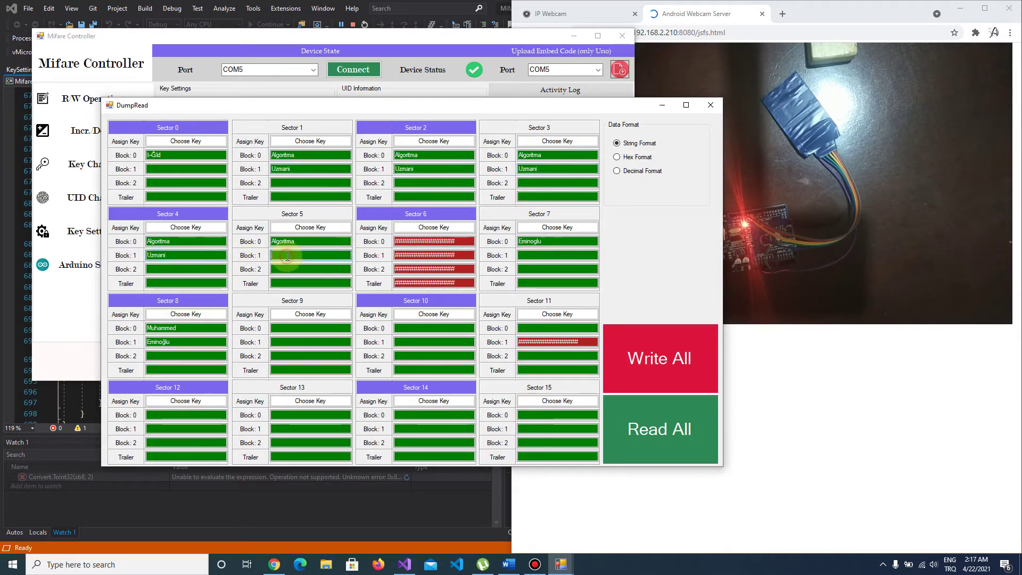
{"action": "key", "text": "ctrl+v"}
{"action": "left_click", "coordinate": [660, 441]}
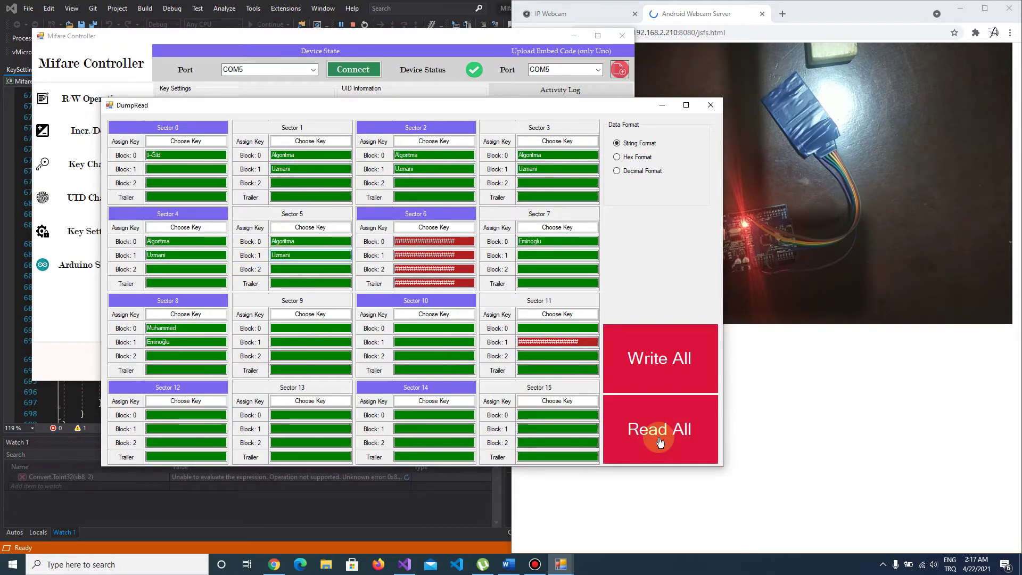
Write the edited dump with Write All, verify it with Read All, then close the DumpRead window
{"action": "left_click", "coordinate": [656, 352]}
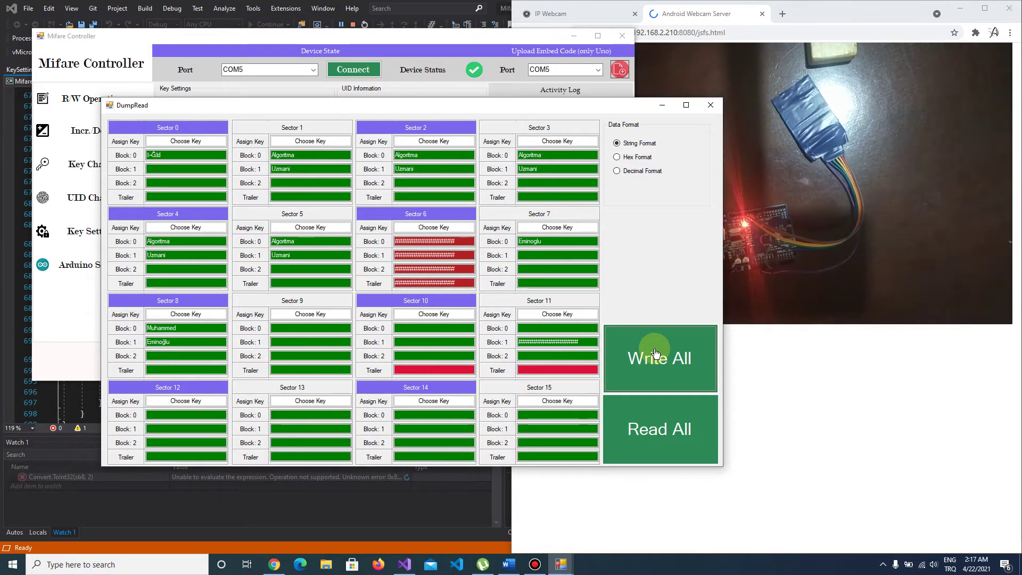
{"action": "left_click", "coordinate": [651, 440]}
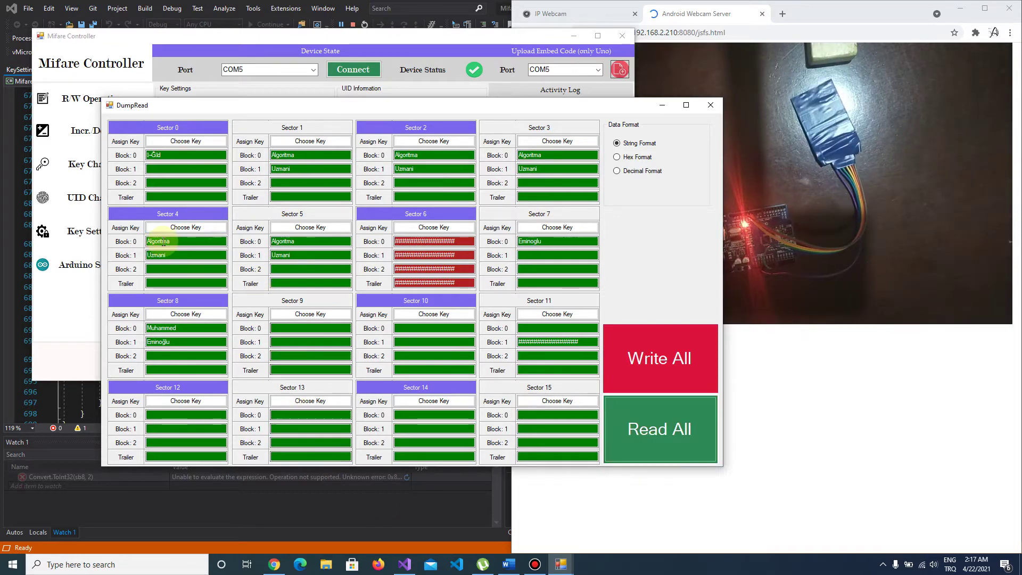
{"action": "left_click", "coordinate": [729, 101]}
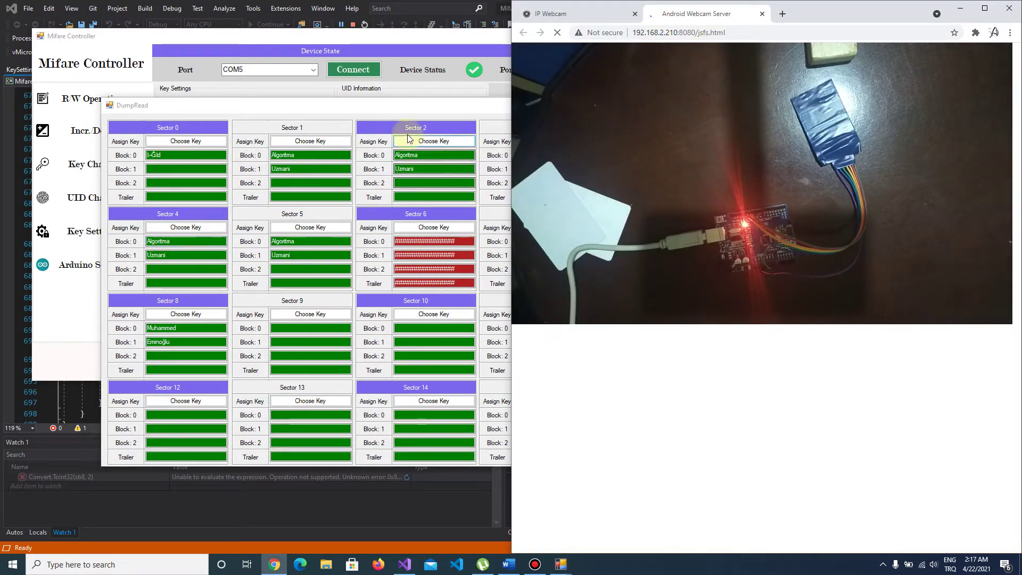
{"action": "left_click", "coordinate": [422, 102]}
{"action": "left_click", "coordinate": [712, 104]}
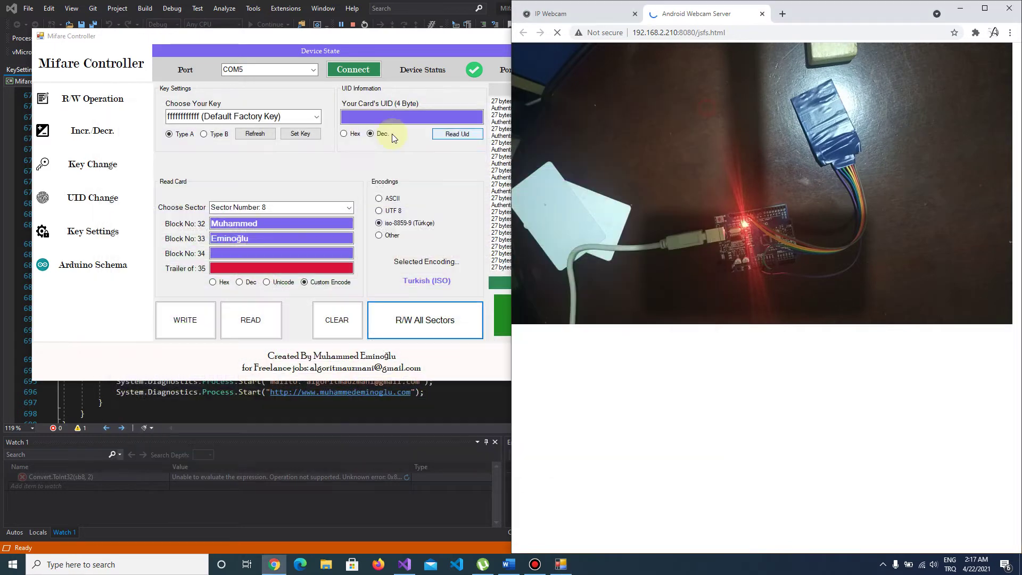
{"action": "left_click", "coordinate": [377, 175]}
Read the card UID and display it in Hex as 03acd01b
{"action": "left_click", "coordinate": [450, 134]}
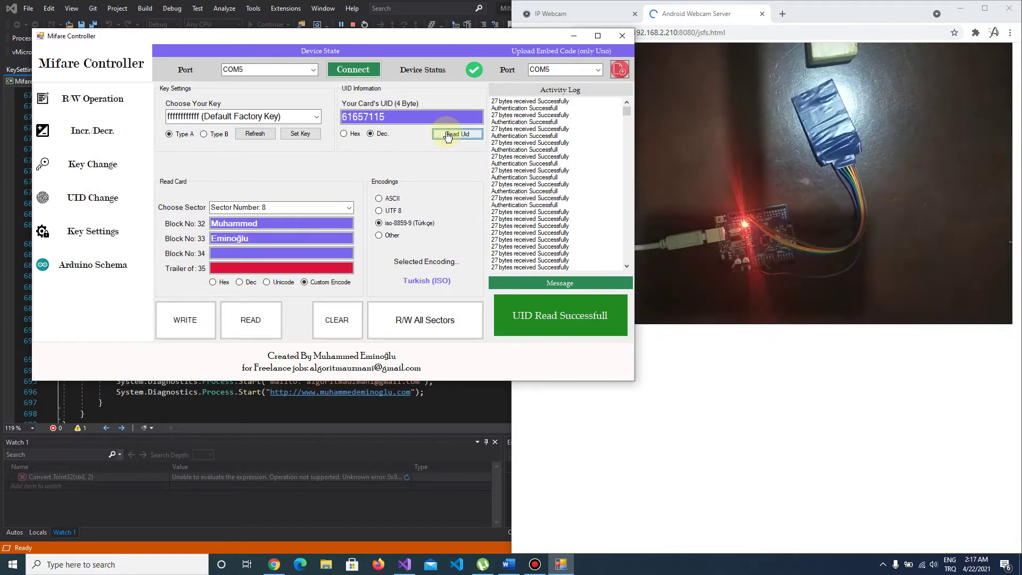
{"action": "left_click", "coordinate": [356, 135]}
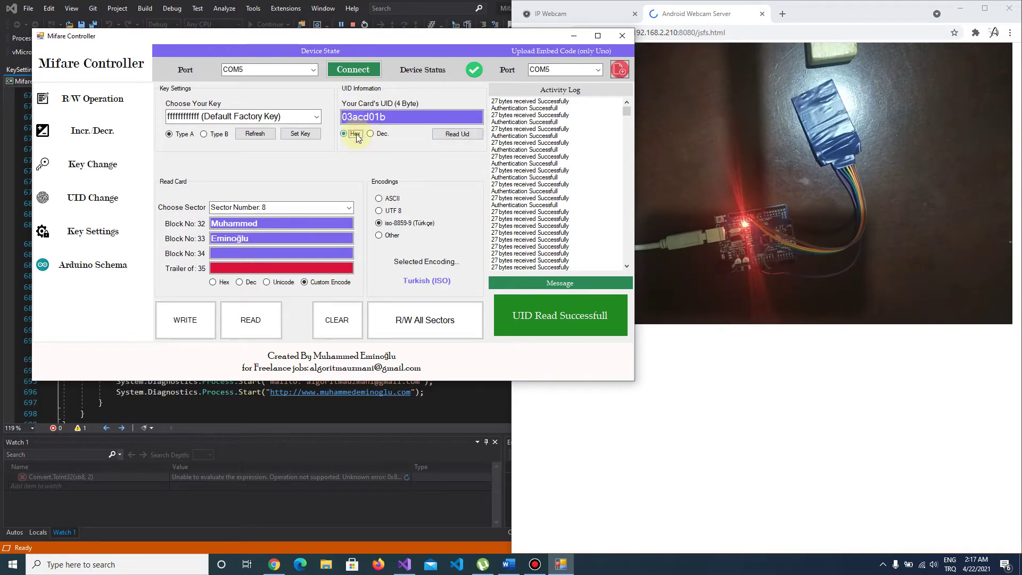
On the Key Change page, try the 0 0 1 and 1 0 1 access conditions for Block 0
{"action": "left_click", "coordinate": [141, 164]}
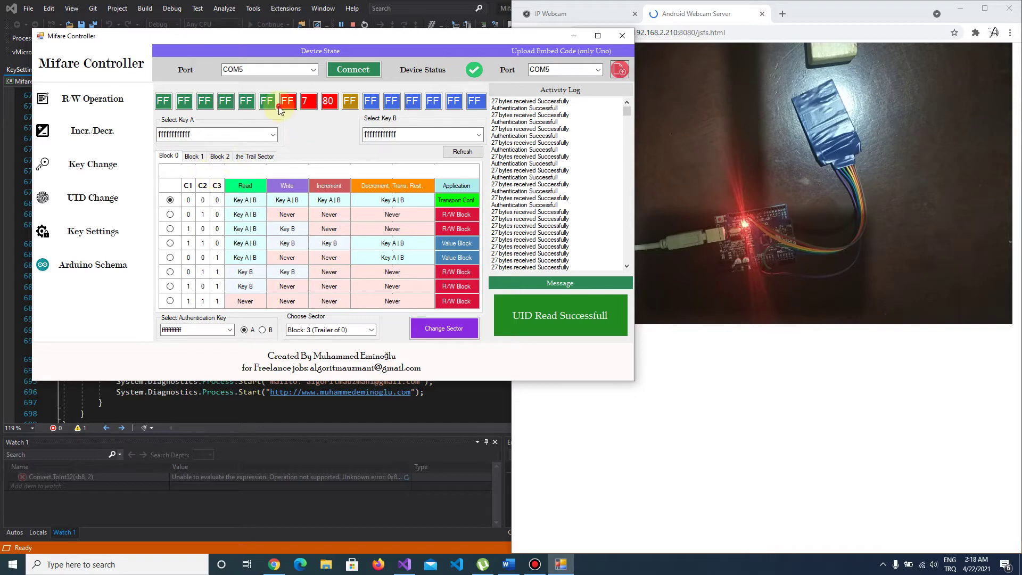
{"action": "double_click", "coordinate": [328, 101]}
{"action": "left_click", "coordinate": [170, 257]}
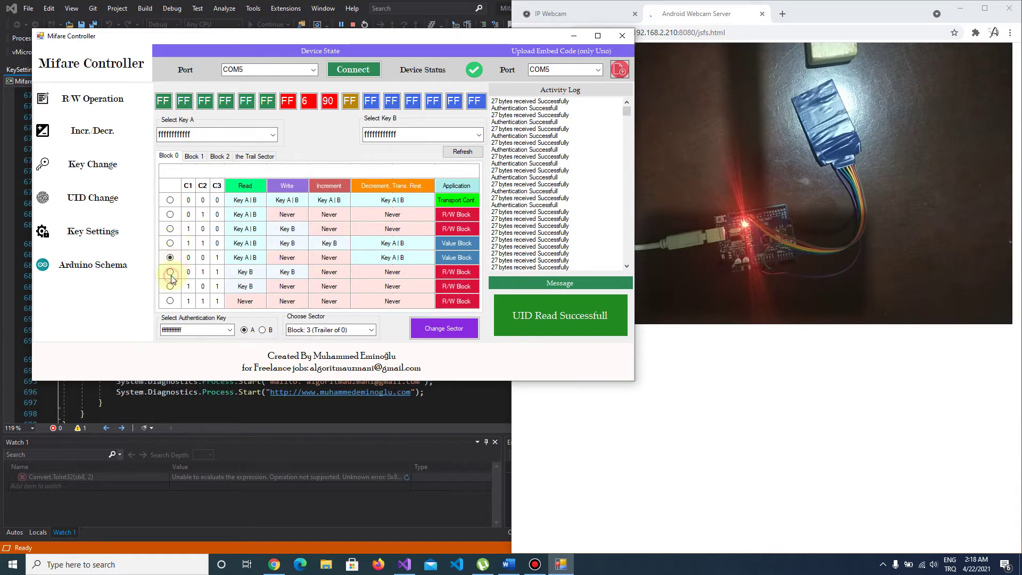
{"action": "left_click", "coordinate": [170, 286]}
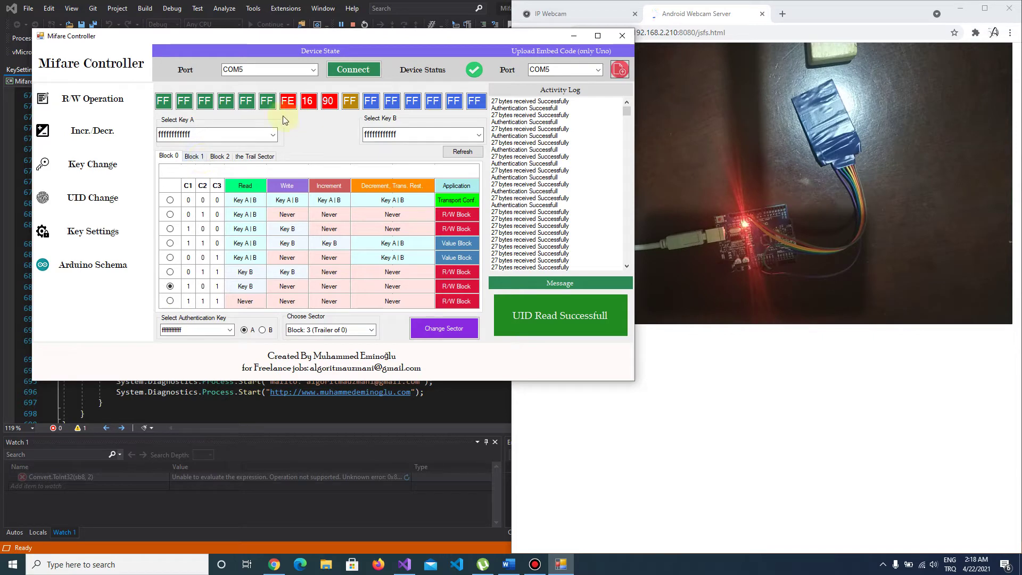
{"action": "left_click", "coordinate": [288, 101]}
Try Block 1 conditions including 1 1 0 value block, then restore Block 0 to 0 0 0
{"action": "left_click", "coordinate": [194, 156]}
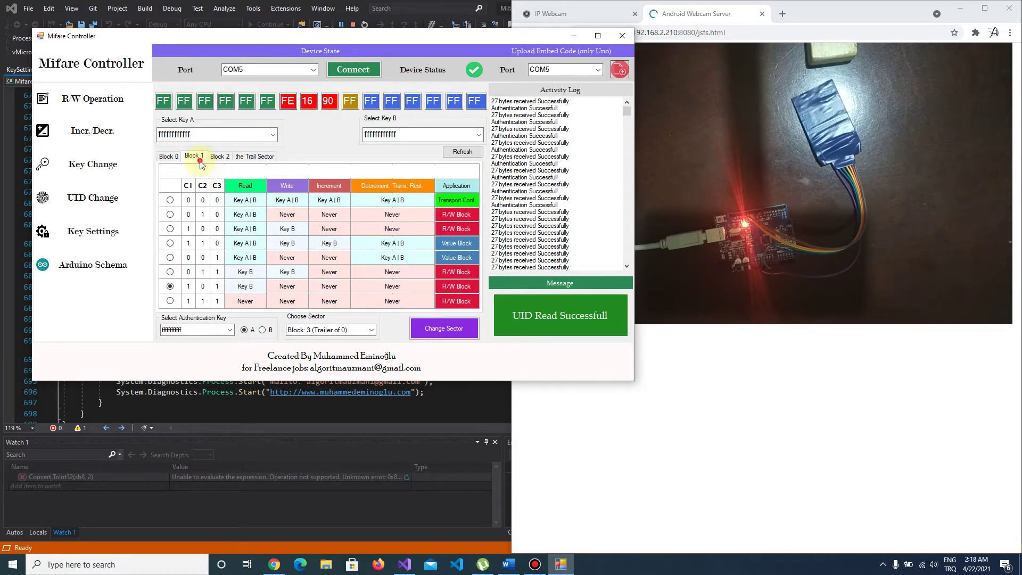
{"action": "left_click", "coordinate": [170, 229]}
{"action": "left_click", "coordinate": [171, 243]}
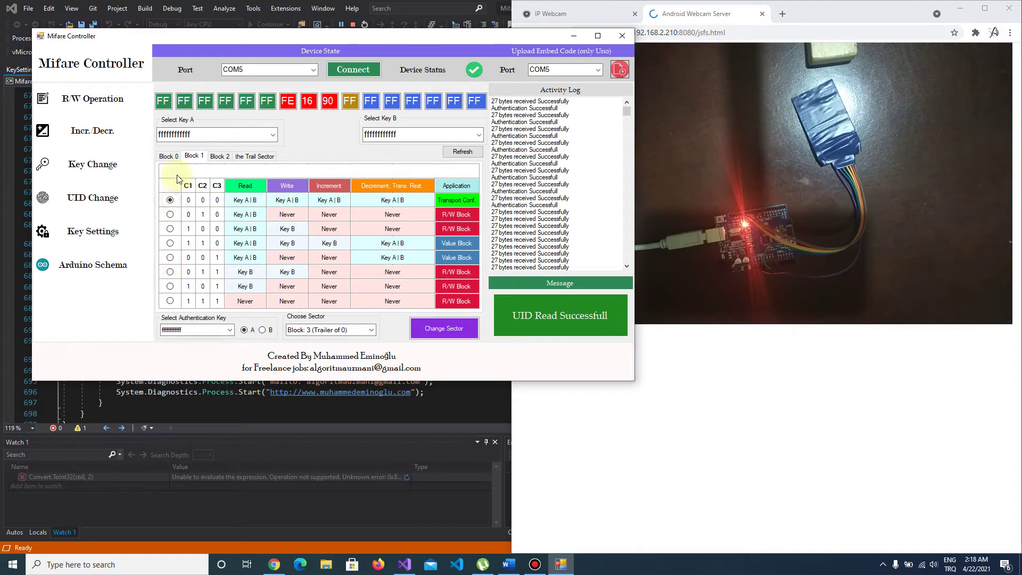
{"action": "left_click", "coordinate": [169, 156]}
{"action": "left_click", "coordinate": [170, 200]}
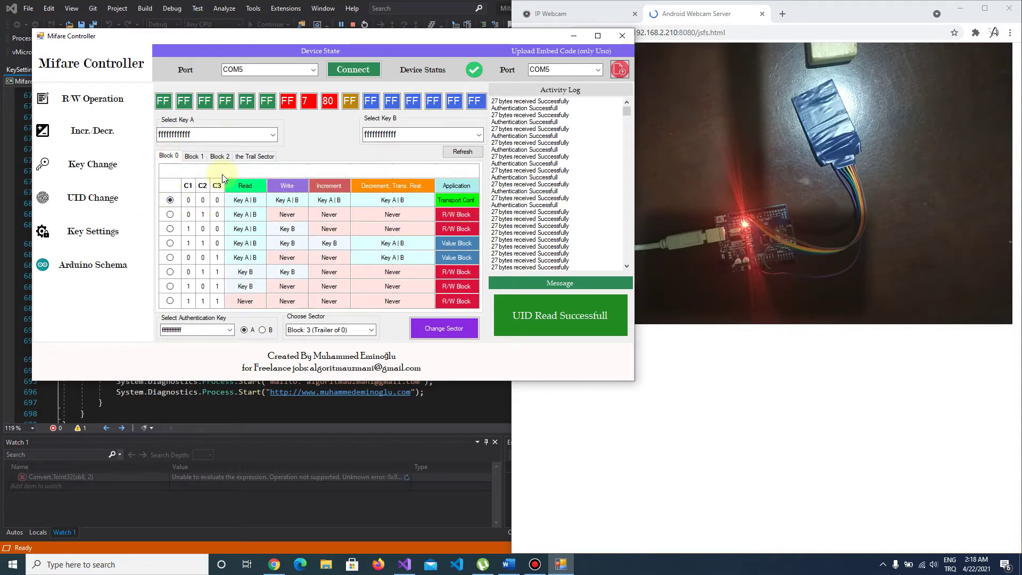
Review Block 1, Block 2 and trailer conditions, keep the access byte at 80, and return to Block 0
{"action": "left_click", "coordinate": [190, 157]}
{"action": "left_click", "coordinate": [220, 158]}
{"action": "left_click", "coordinate": [236, 160]}
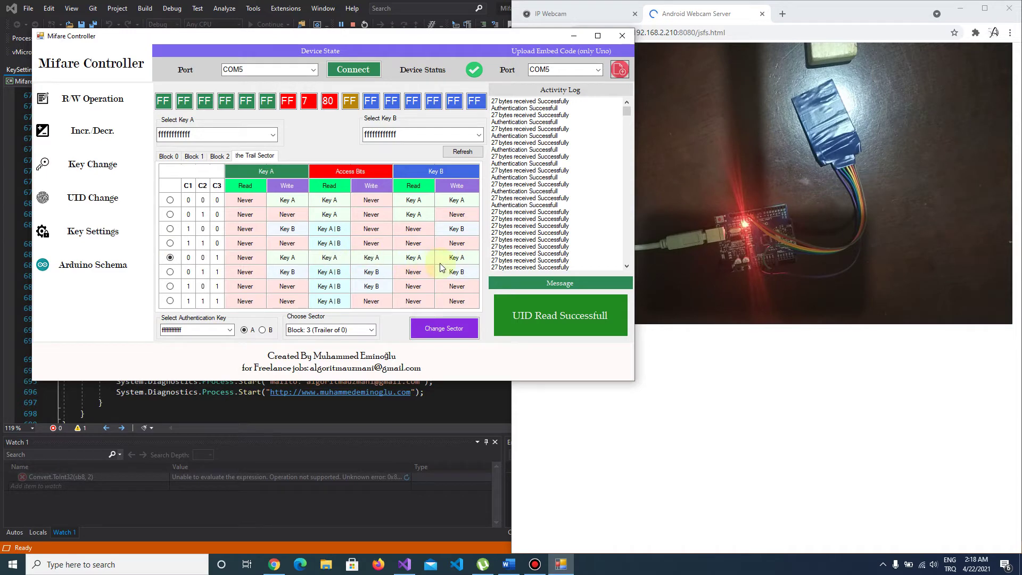
{"action": "left_click_drag", "start_coordinate": [301, 101], "coordinate": [326, 101]}
{"action": "double_click", "coordinate": [327, 102]}
{"action": "type", "text": "80"}
{"action": "left_click", "coordinate": [169, 158]}
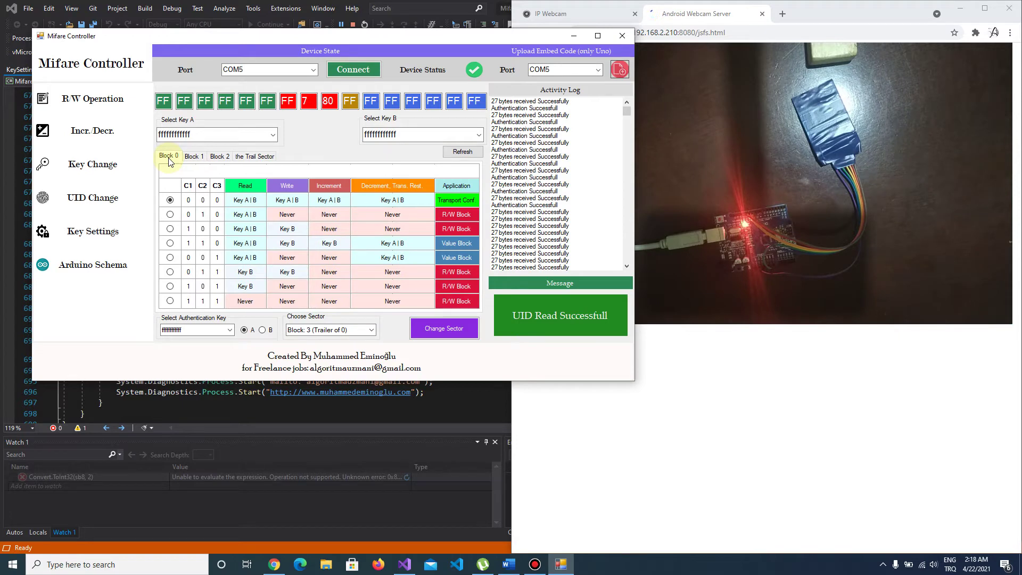
Authenticate with the Default Factory Key as key B
{"action": "left_click", "coordinate": [230, 329]}
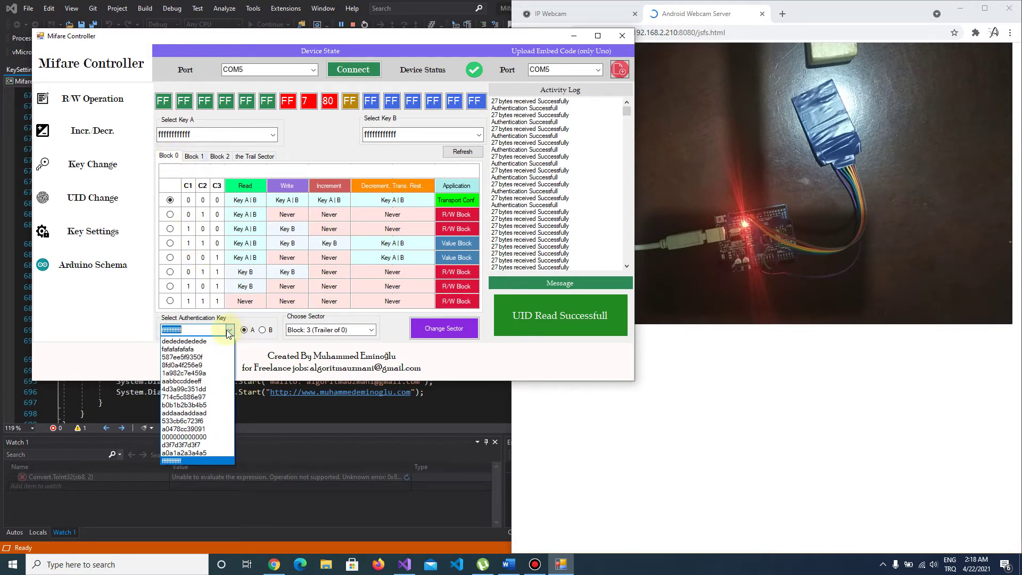
{"action": "left_click", "coordinate": [181, 460]}
{"action": "left_click", "coordinate": [262, 330]}
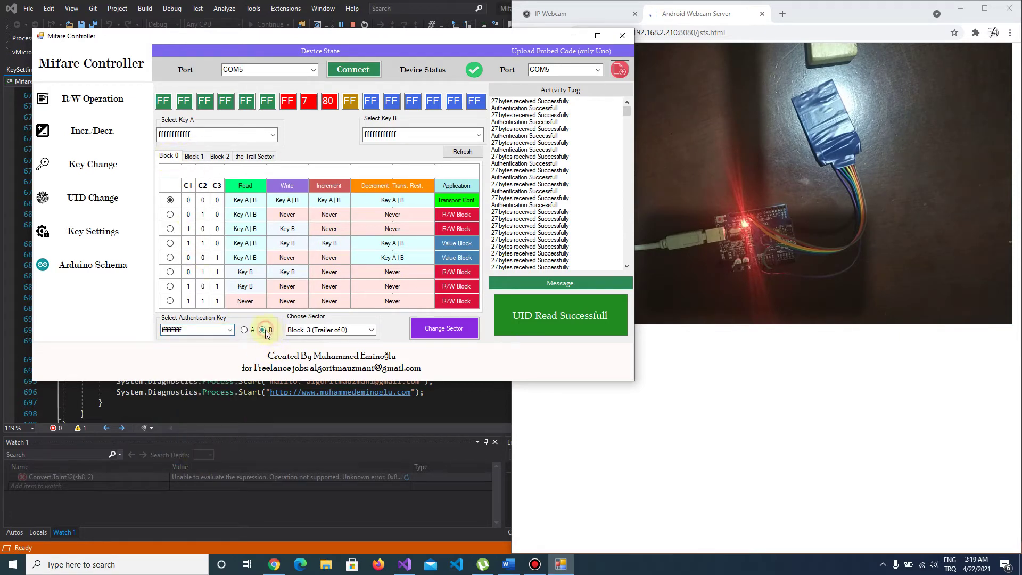
Pick the new Key A and new Key B values from the stored key lists
{"action": "left_click", "coordinate": [272, 134]}
{"action": "left_click", "coordinate": [266, 148]}
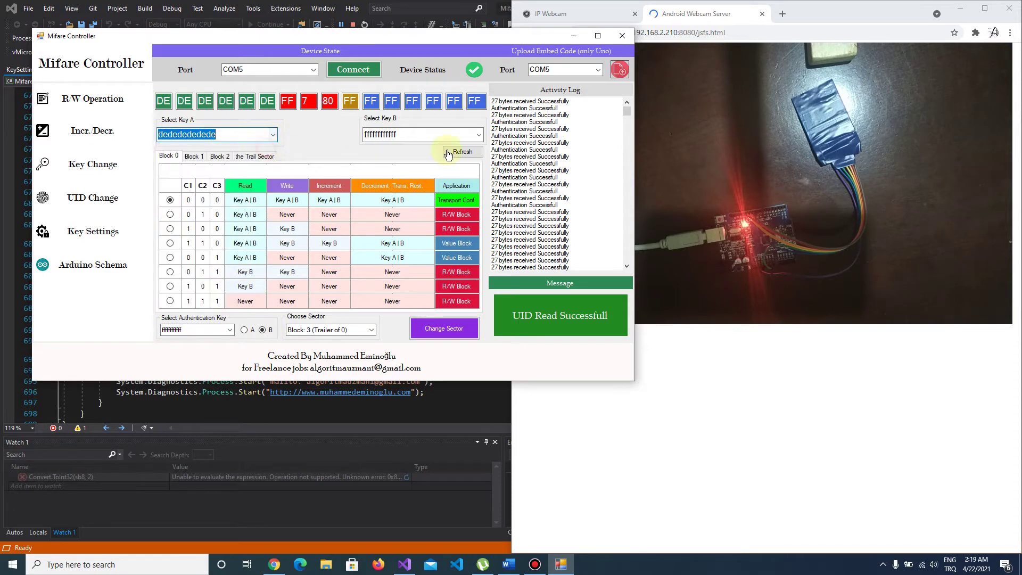
{"action": "left_click", "coordinate": [478, 135]}
{"action": "left_click", "coordinate": [416, 159]}
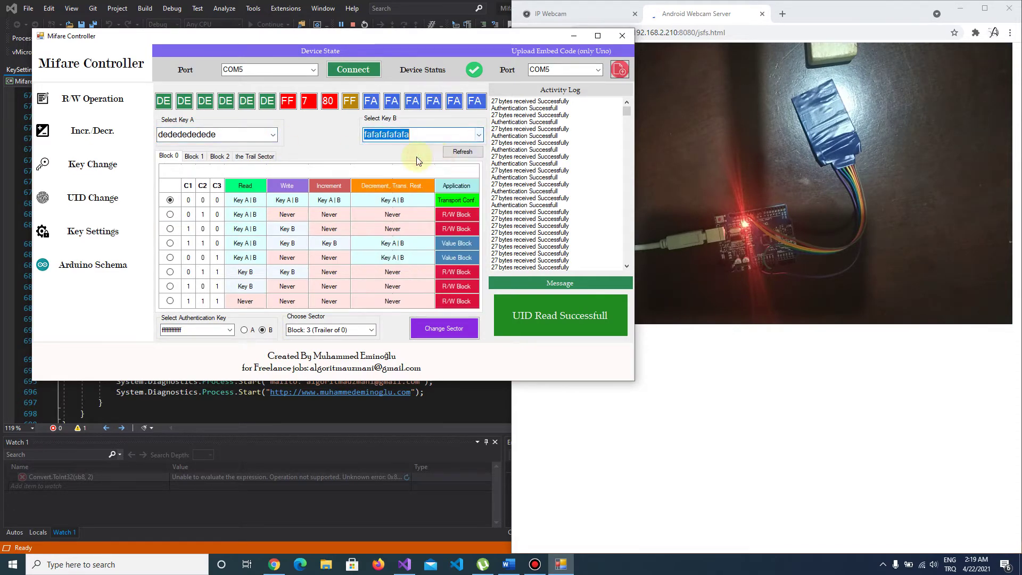
{"action": "double_click", "coordinate": [204, 134]}
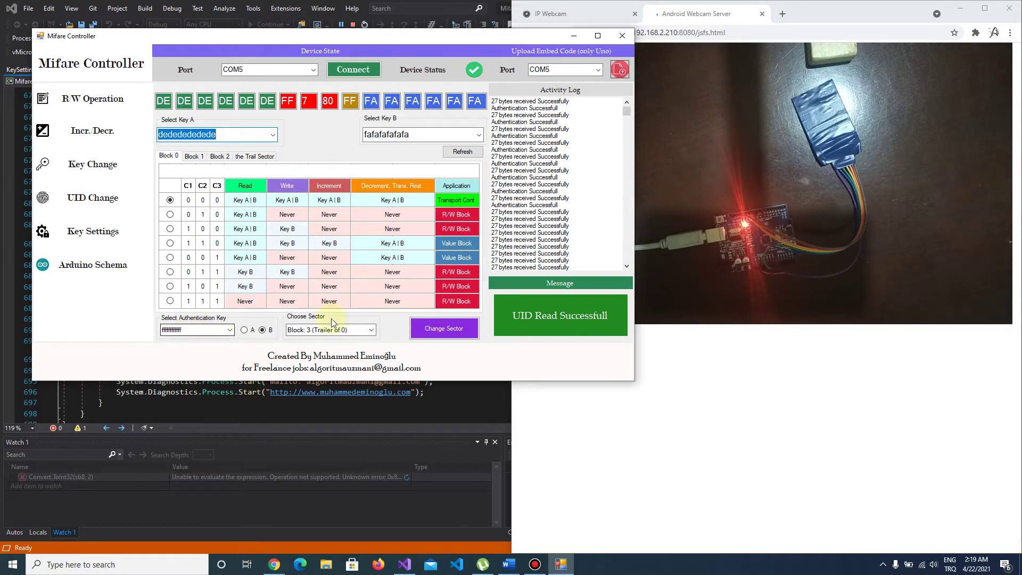
Write the new keys to block 35, sector 8's trailer, then return to the read/write page
{"action": "left_click", "coordinate": [372, 330]}
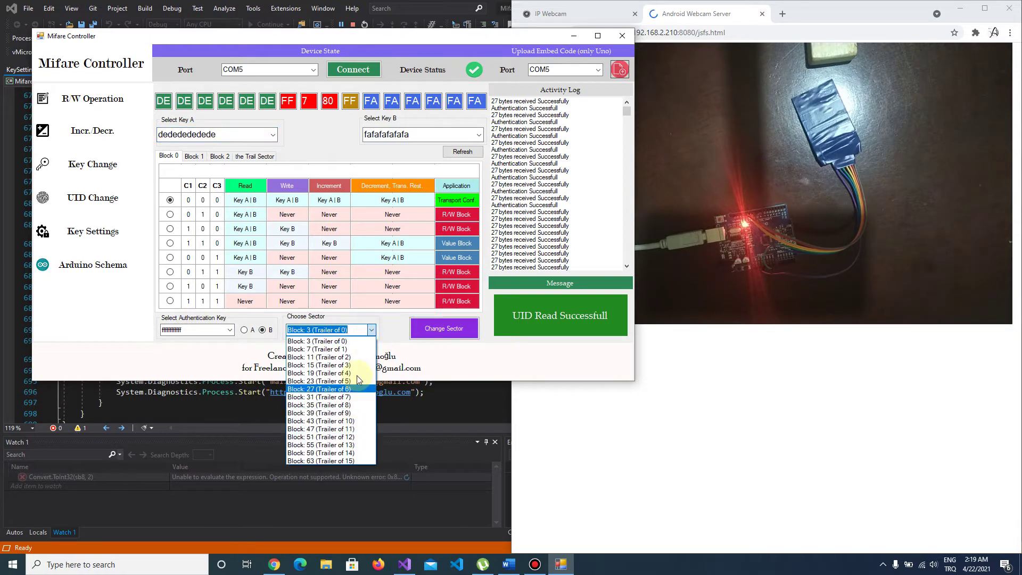
{"action": "left_click", "coordinate": [361, 407]}
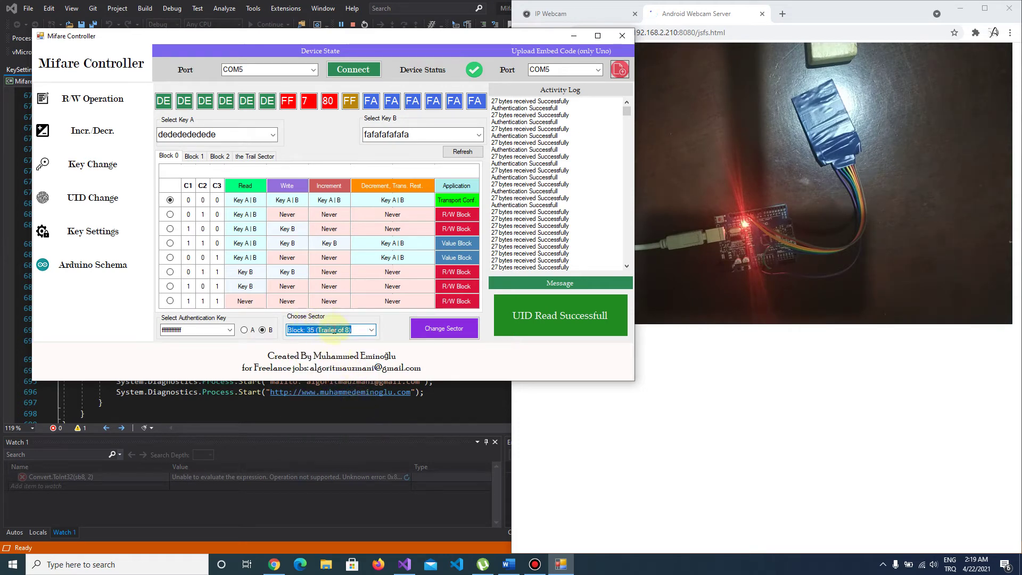
{"action": "left_click", "coordinate": [451, 338]}
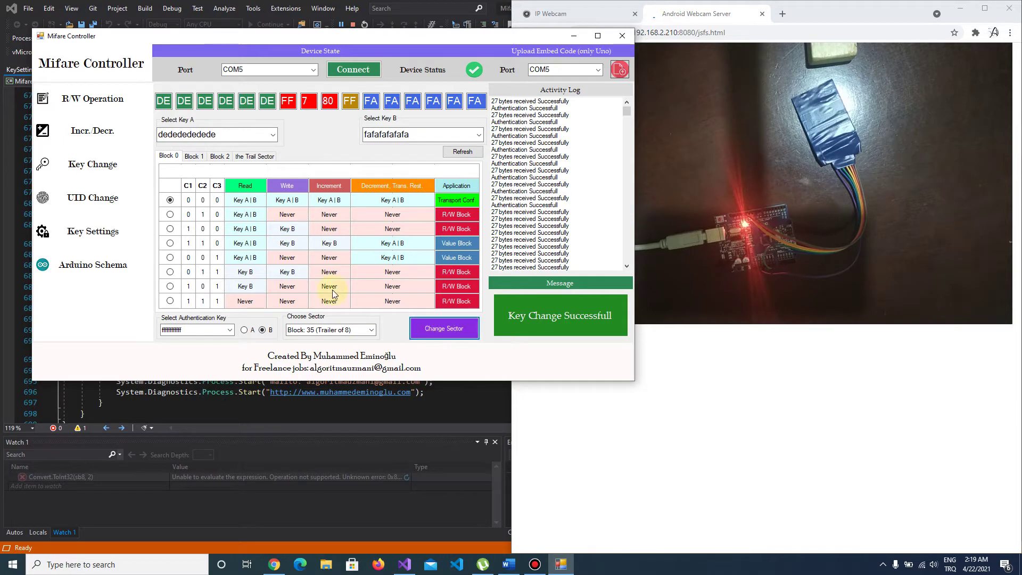
{"action": "left_click", "coordinate": [88, 99]}
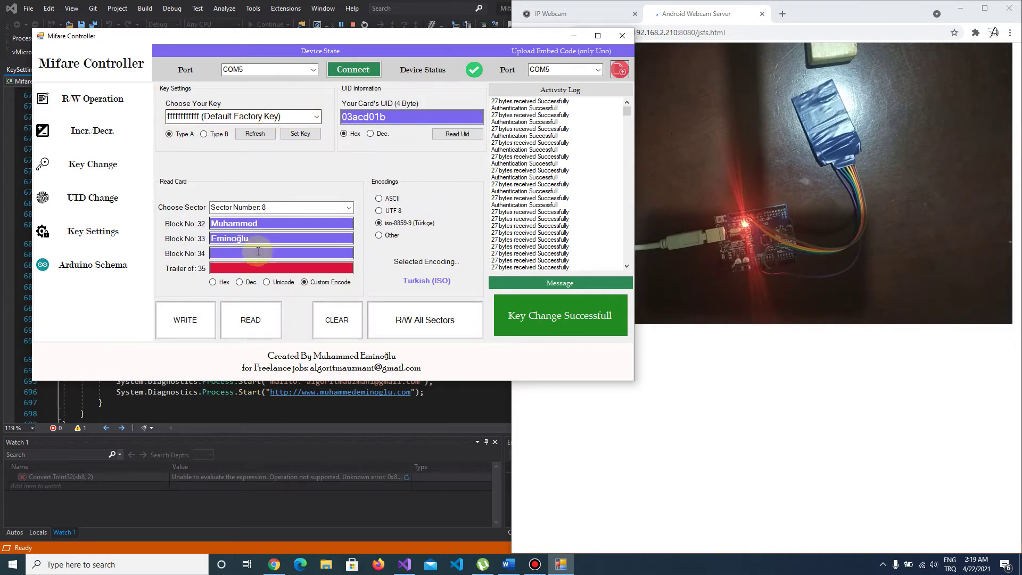
{"action": "left_click", "coordinate": [242, 326]}
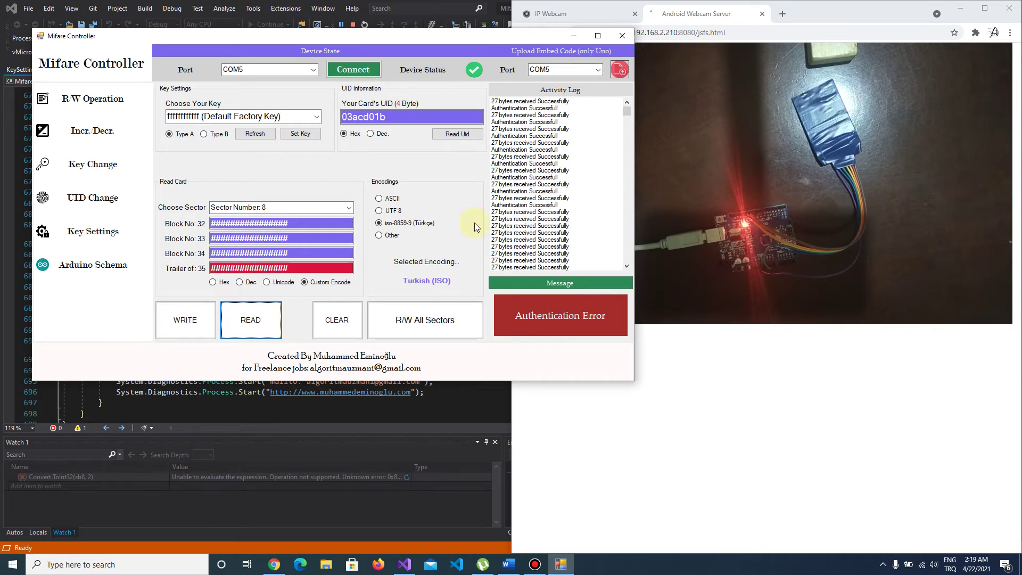
{"action": "left_click", "coordinate": [316, 116]}
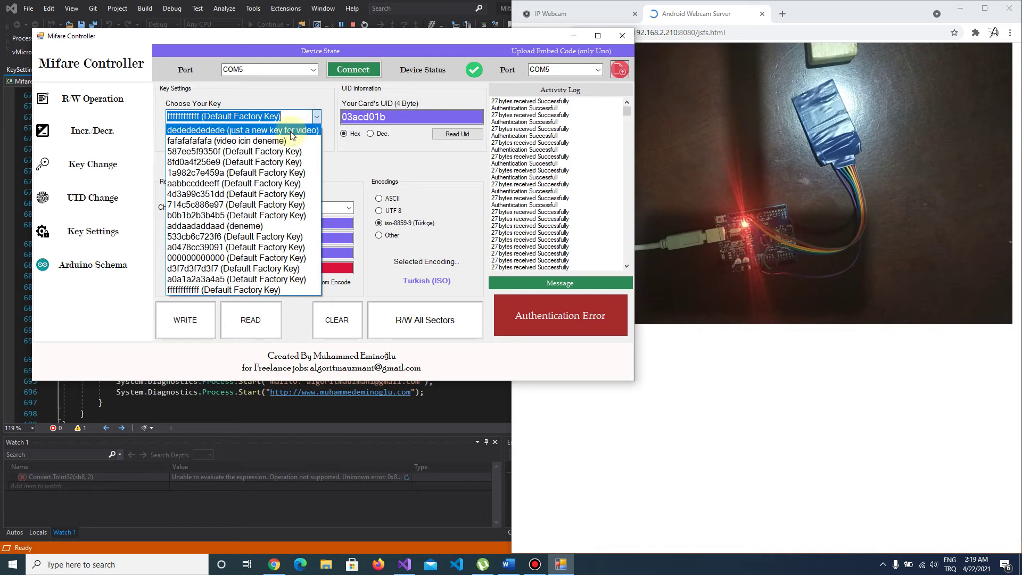
{"action": "left_click", "coordinate": [291, 131]}
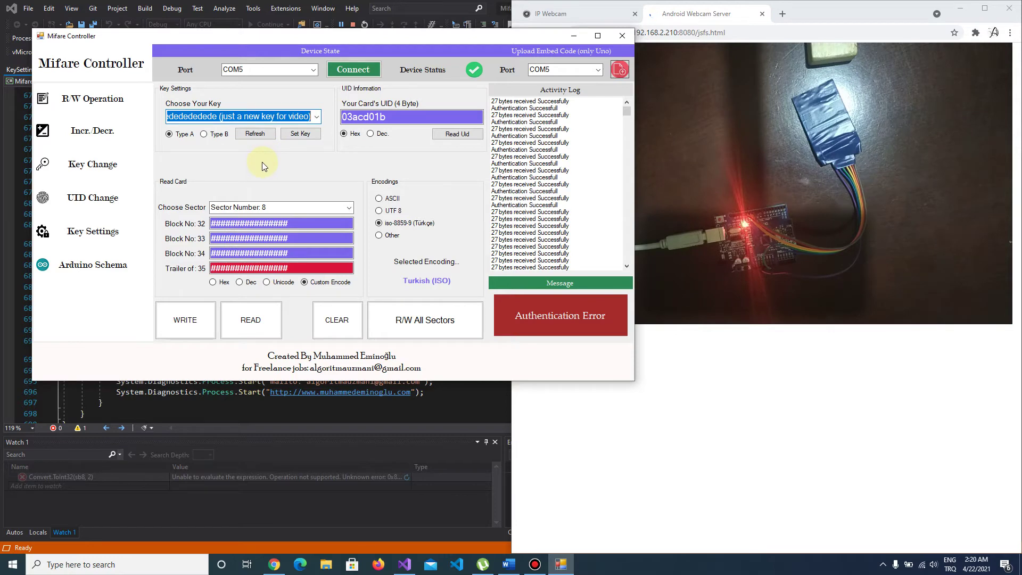
{"action": "left_click", "coordinate": [270, 314]}
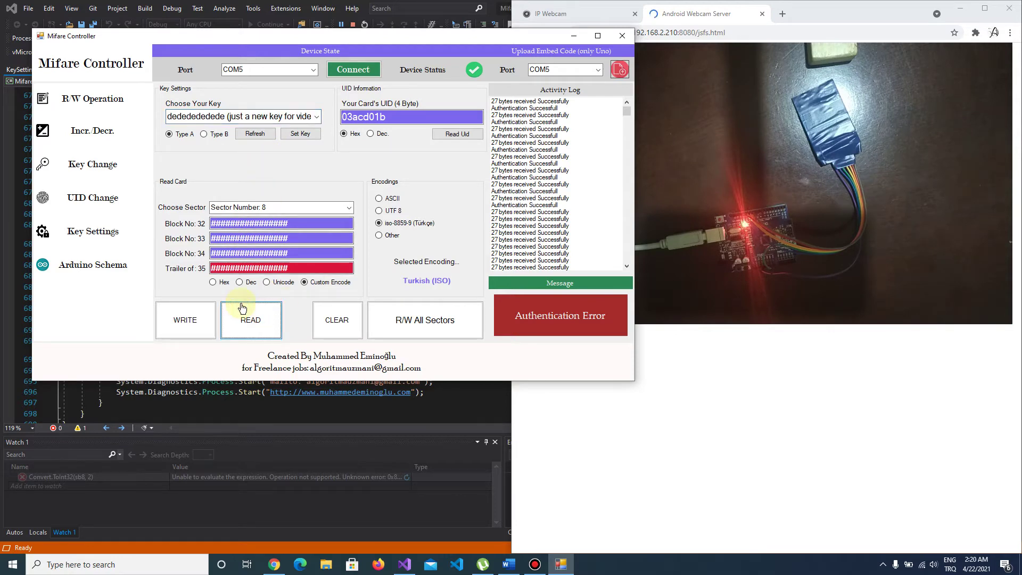
{"action": "left_click", "coordinate": [242, 308]}
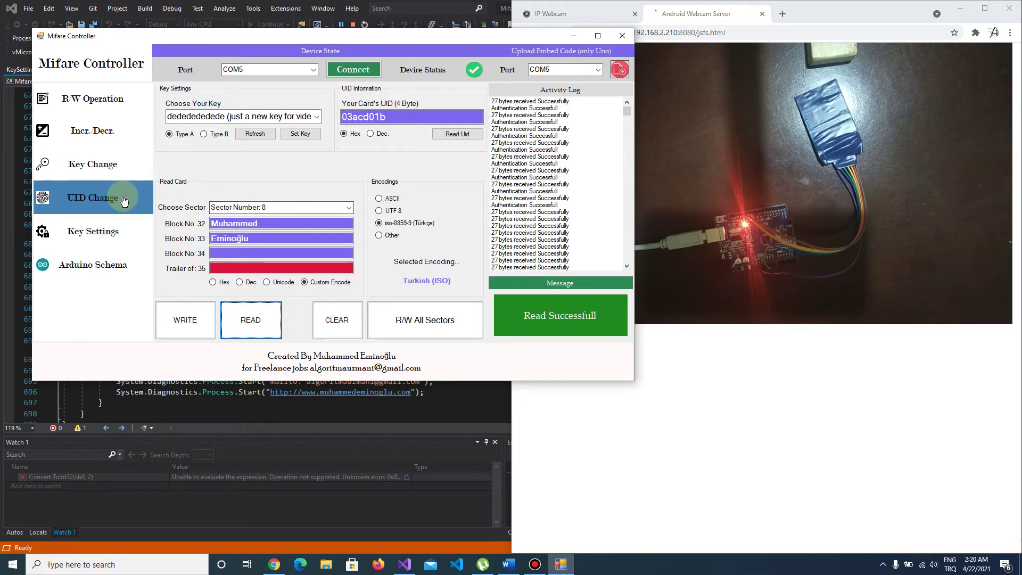
Go through Incr. Decr. to the Key Change page for sector 8's trailer, block 35
{"action": "left_click", "coordinate": [128, 141]}
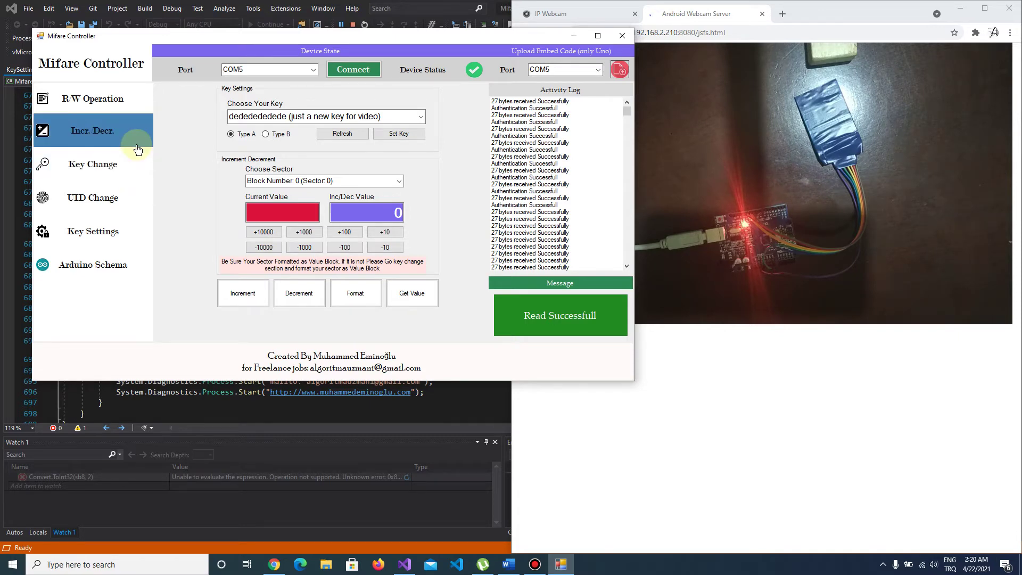
{"action": "left_click", "coordinate": [137, 163]}
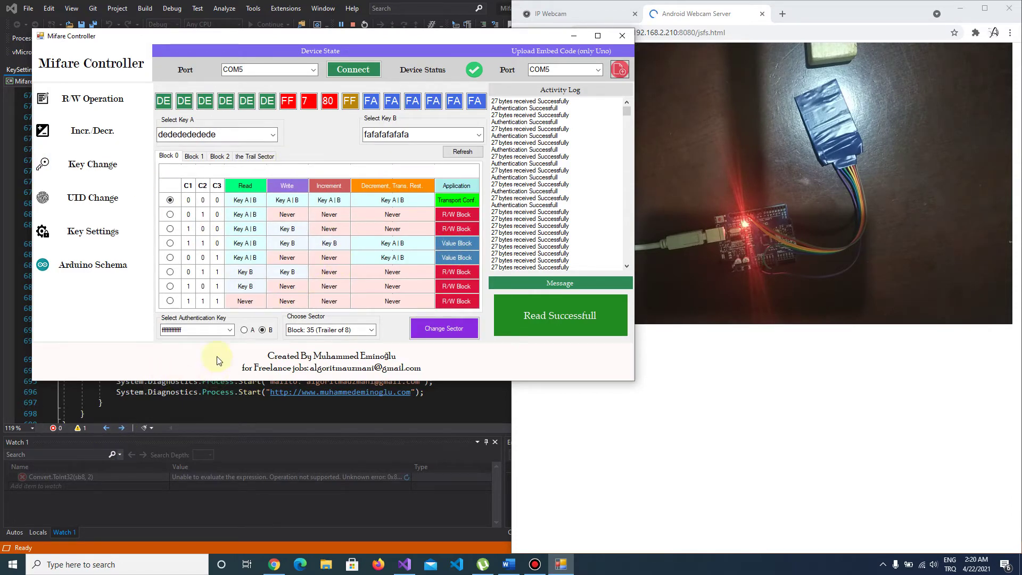
Authenticate with the default ffffffffffff key and target block 31, sector 7's trailer
{"action": "left_click", "coordinate": [230, 329]}
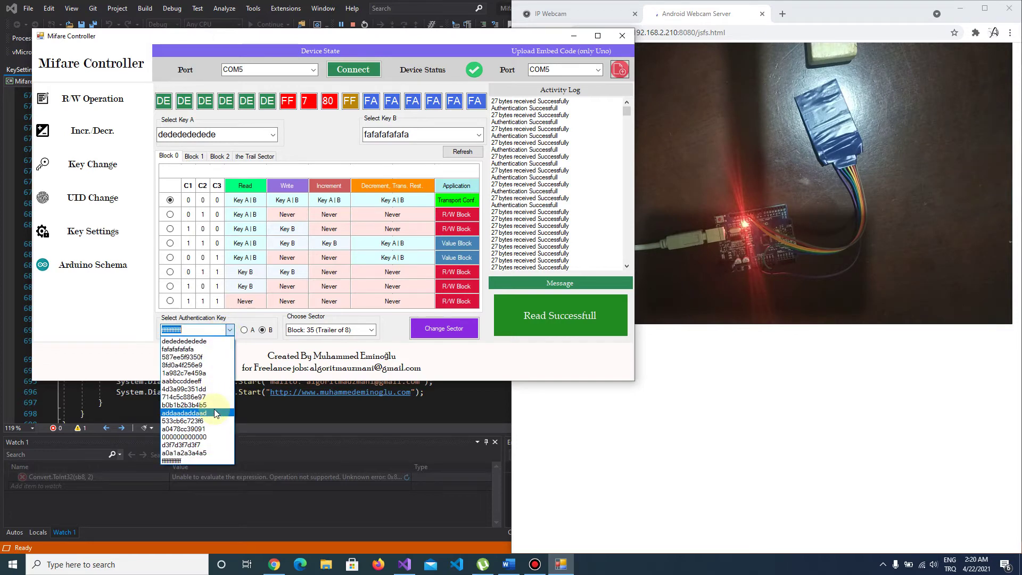
{"action": "left_click", "coordinate": [202, 461]}
{"action": "left_click", "coordinate": [370, 330]}
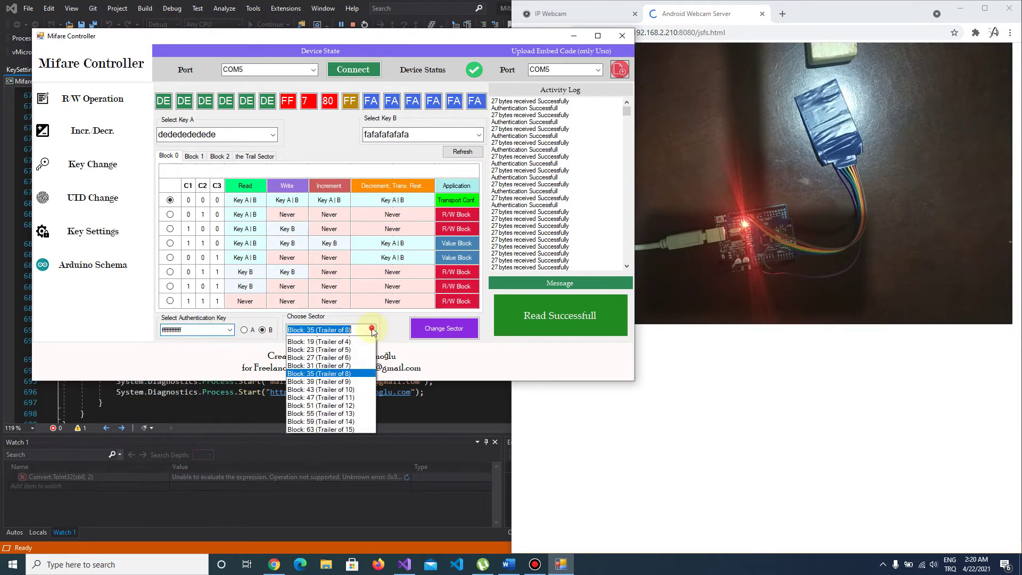
{"action": "left_click", "coordinate": [354, 397]}
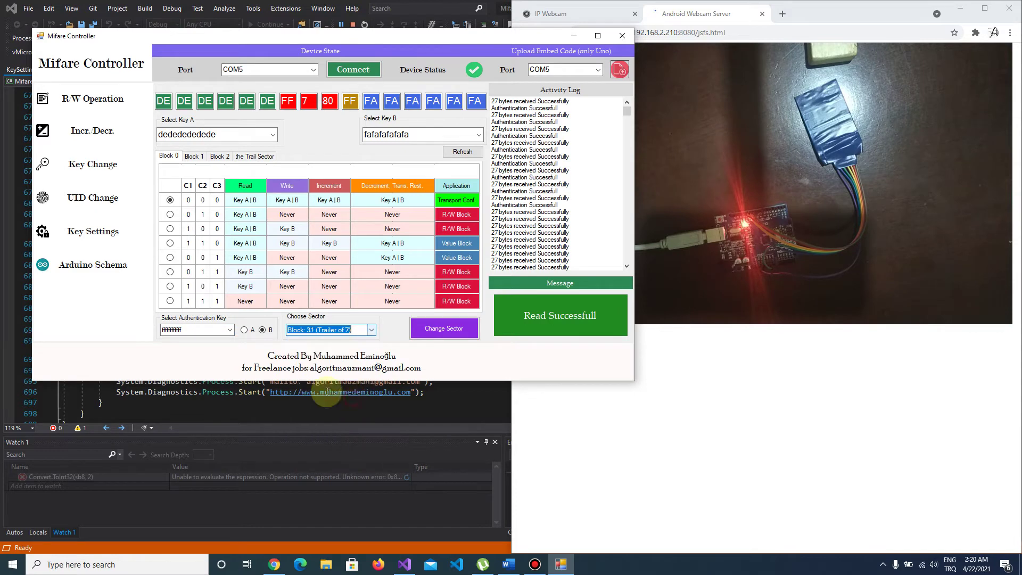
Set blocks 0–2 to value-block access 1-1-0 and the trailer to 0-0-1, writing access bytes 88 77 87
{"action": "left_click", "coordinate": [169, 245]}
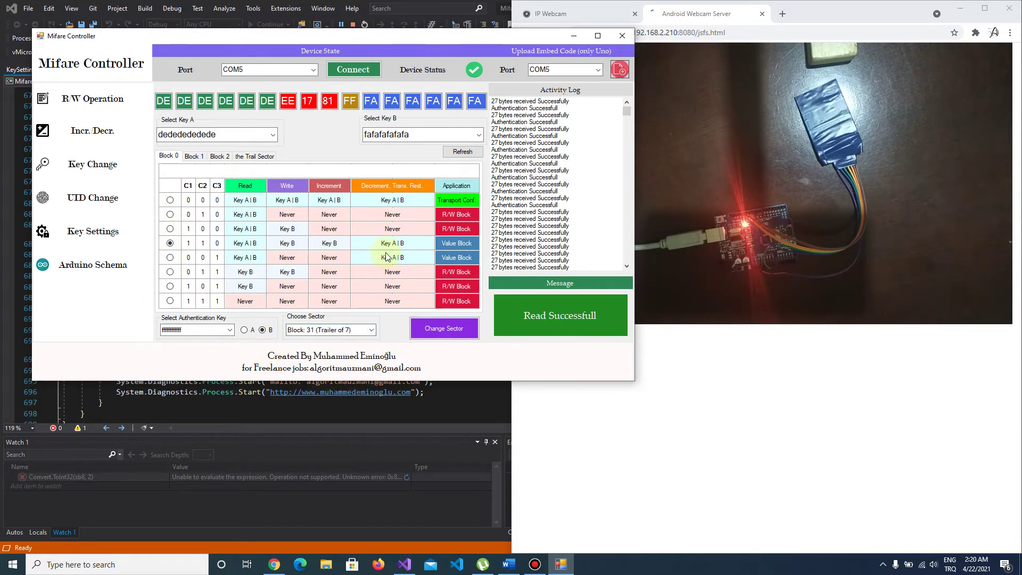
{"action": "left_click", "coordinate": [193, 156]}
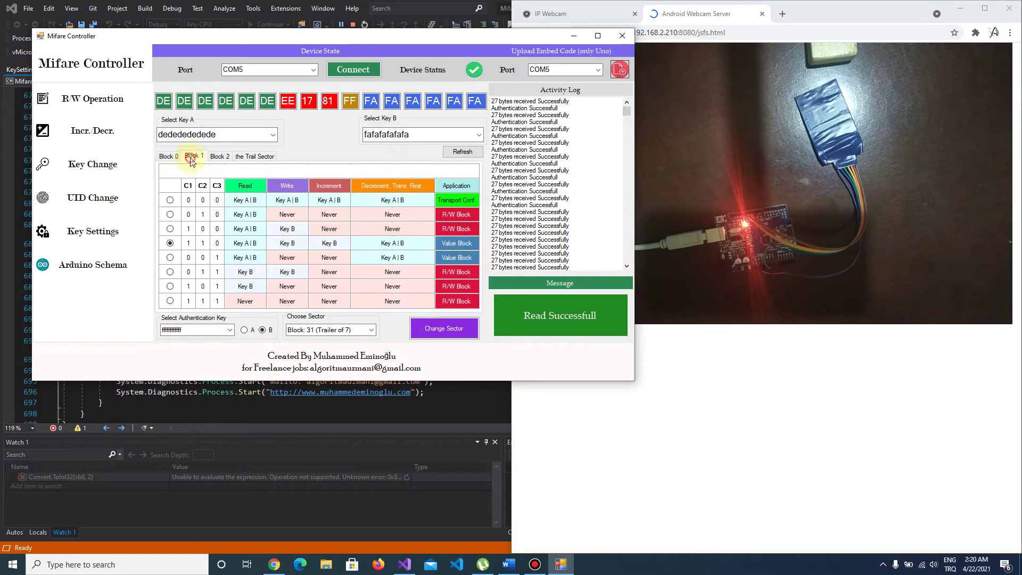
{"action": "left_click", "coordinate": [219, 156]}
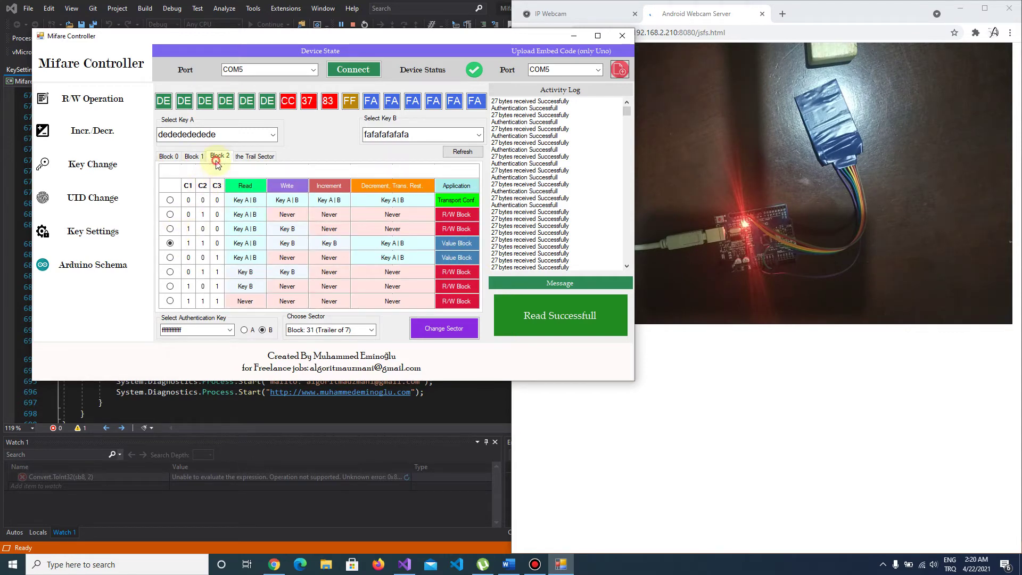
{"action": "left_click", "coordinate": [169, 244]}
{"action": "left_click", "coordinate": [254, 156]}
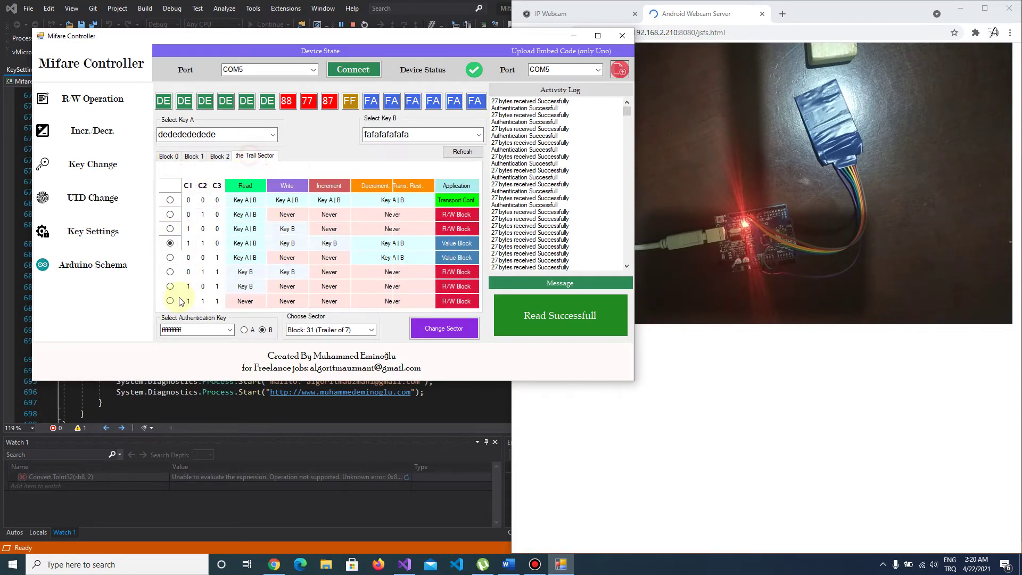
{"action": "left_click", "coordinate": [170, 257]}
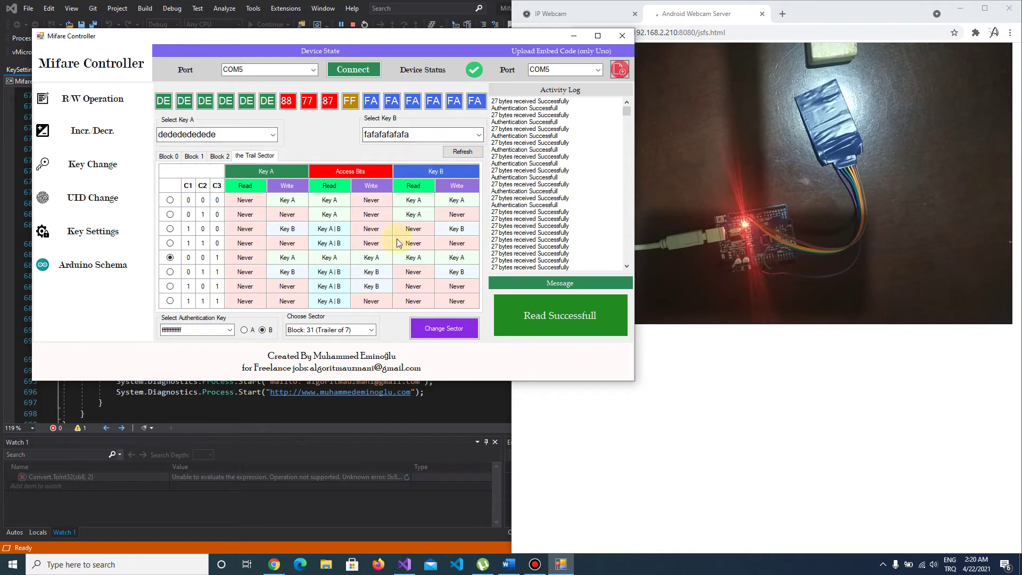
{"action": "left_click", "coordinate": [441, 330]}
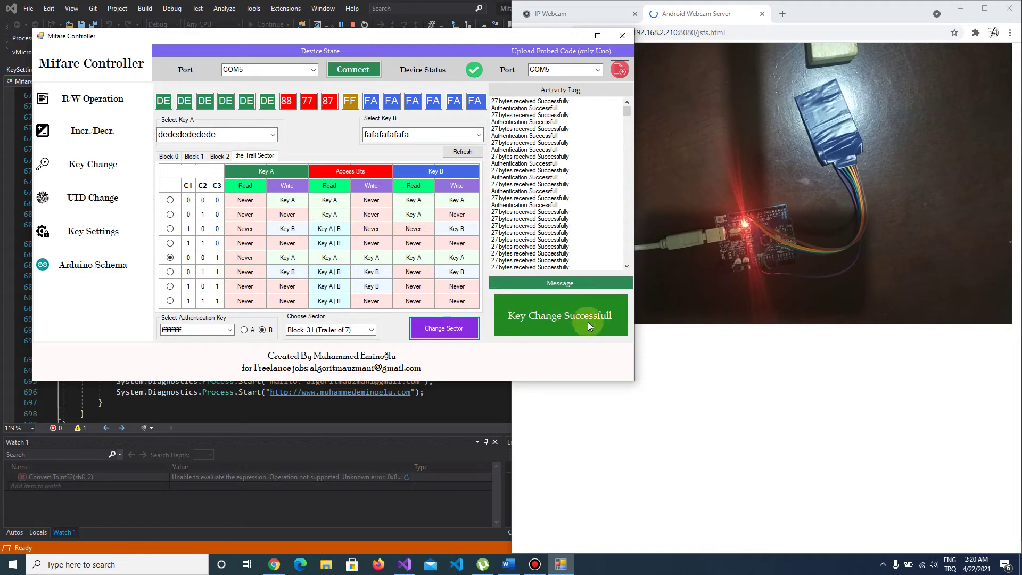
Target sector 7's value block 29 with the 'video icin deneme' key as key B, reading 538976288
{"action": "left_click", "coordinate": [131, 133]}
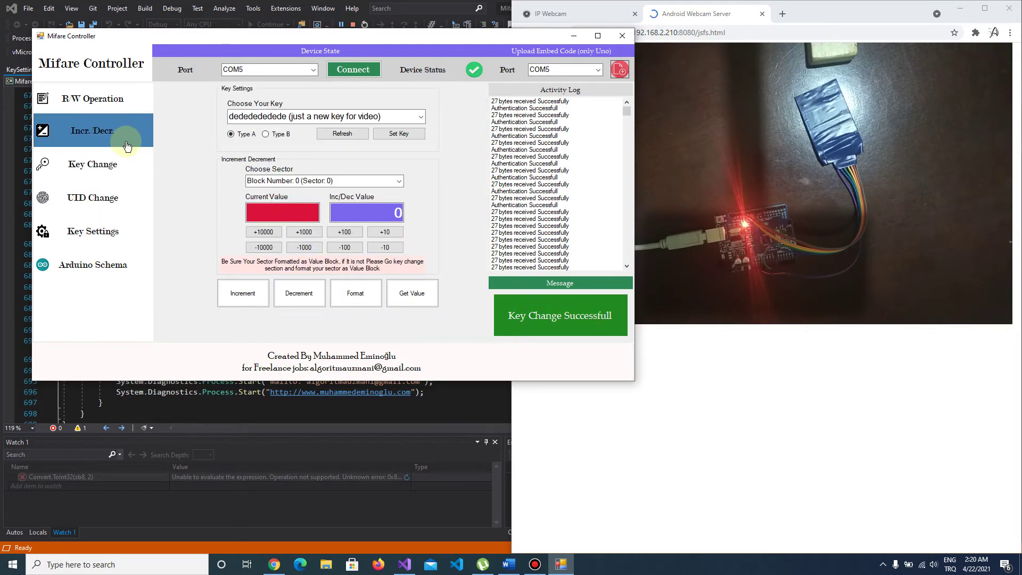
{"action": "left_click", "coordinate": [398, 181]}
{"action": "scroll", "coordinate": [359, 362], "scroll_direction": "down", "scroll_amount": 2}
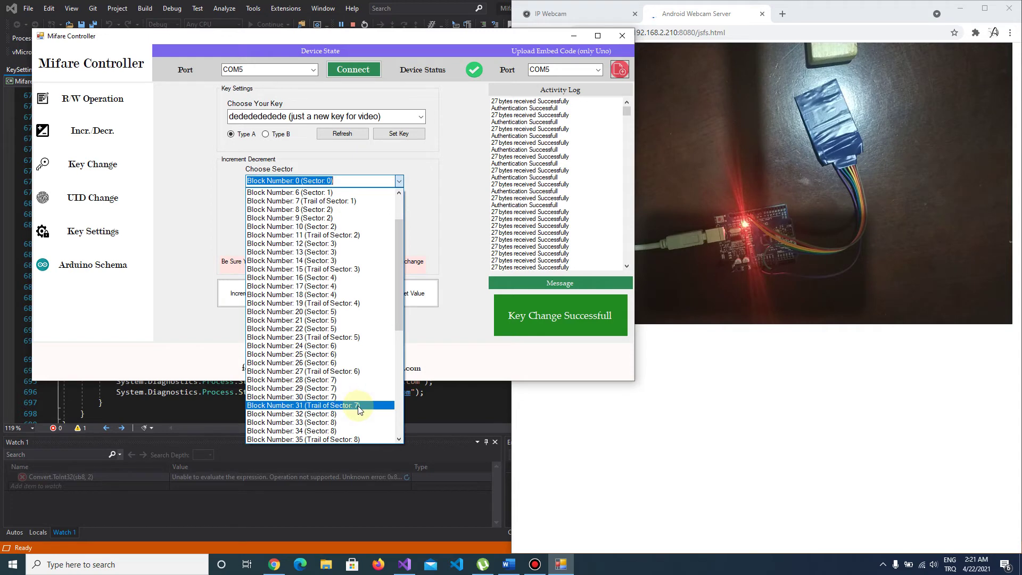
{"action": "left_click", "coordinate": [364, 386]}
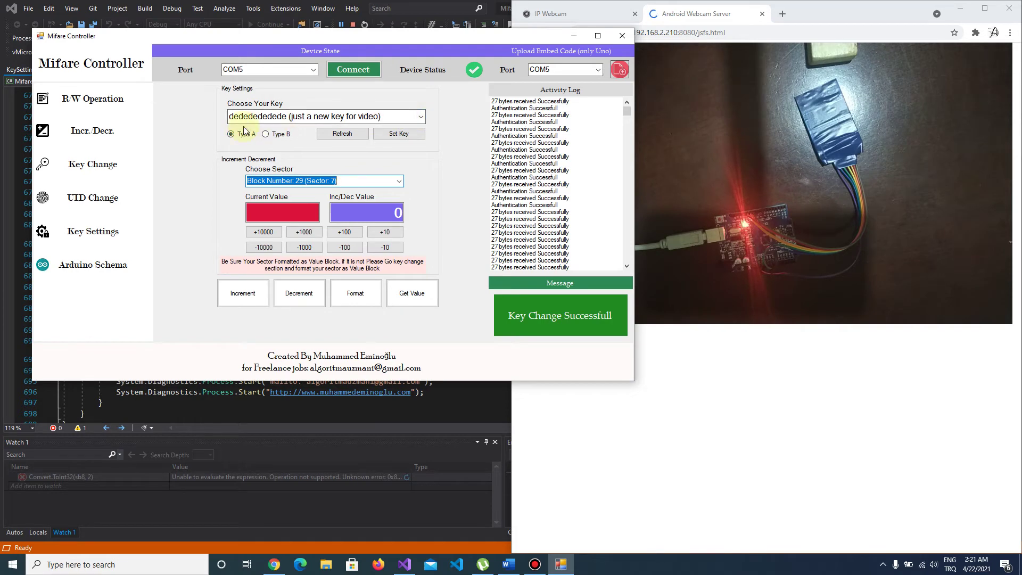
{"action": "left_click", "coordinate": [420, 117]}
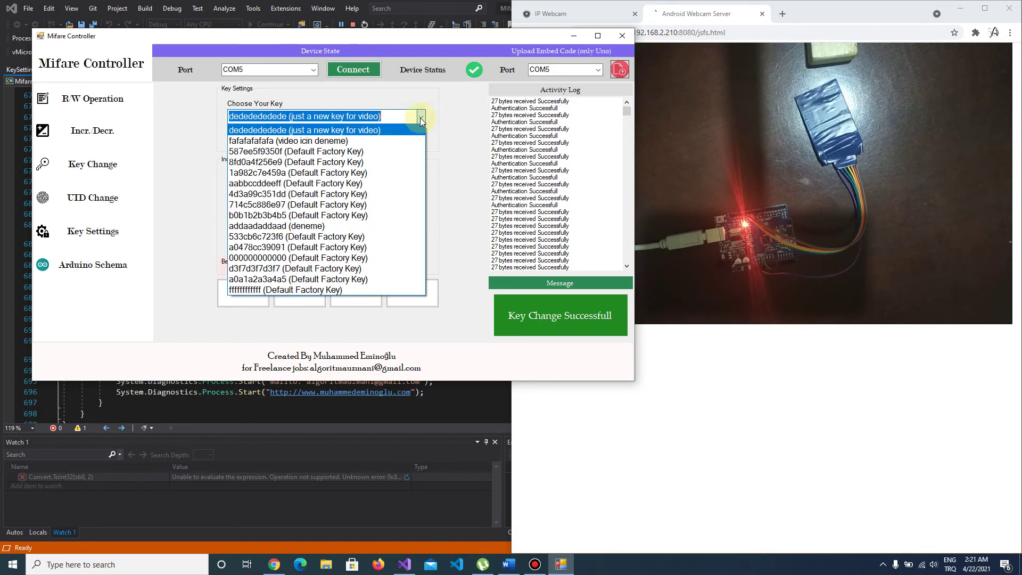
{"action": "left_click", "coordinate": [406, 140]}
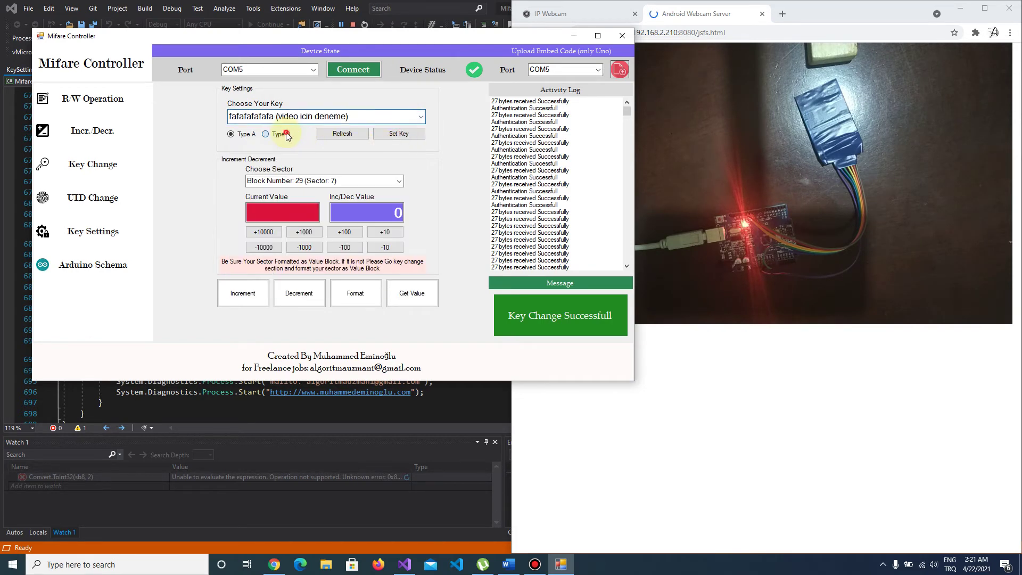
{"action": "left_click", "coordinate": [410, 297]}
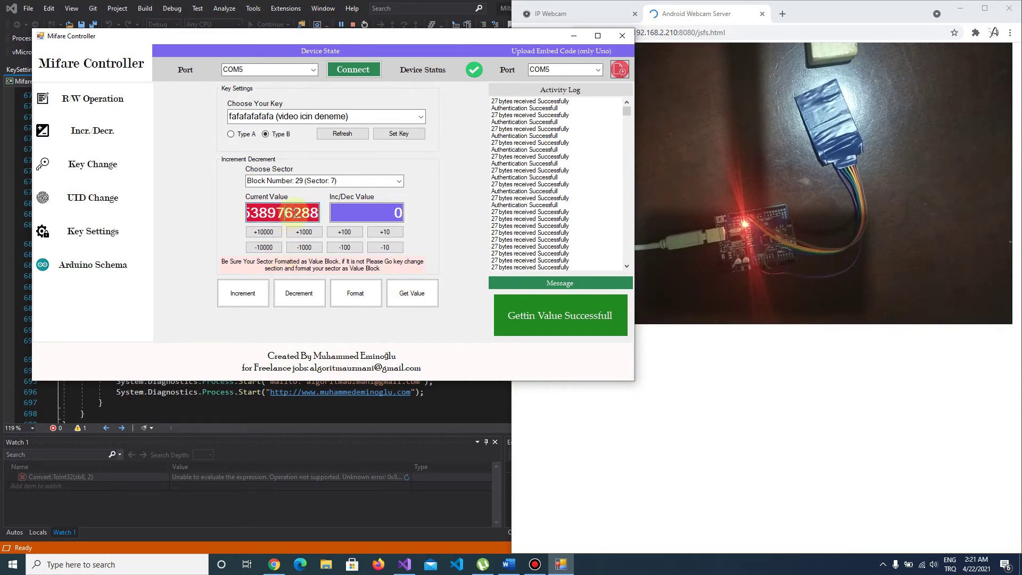
Increment block 29 by 100 and read back the value 100
{"action": "double_click", "coordinate": [289, 212]}
{"action": "left_click", "coordinate": [367, 213]}
{"action": "left_click", "coordinate": [350, 233]}
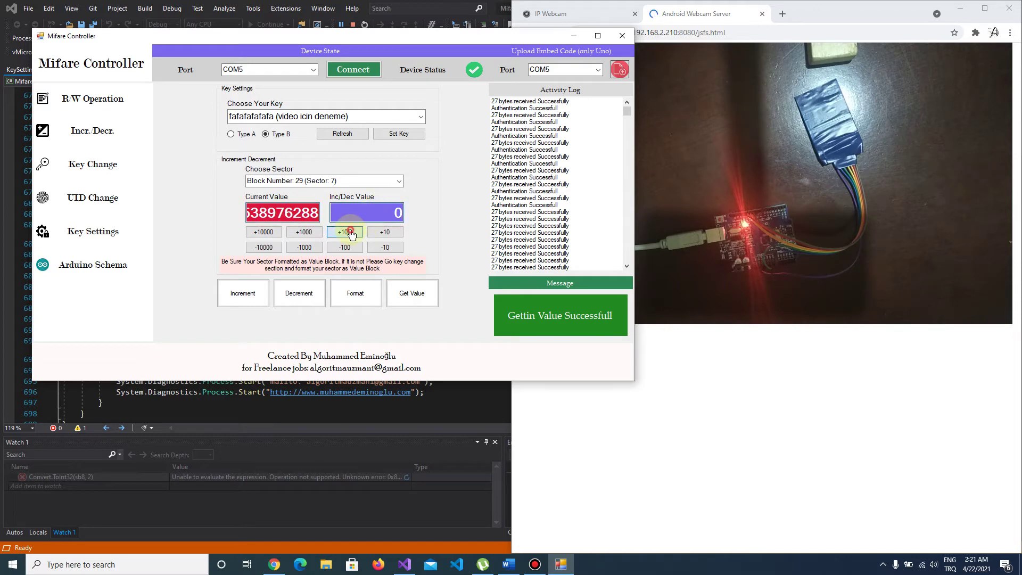
{"action": "left_click_drag", "start_coordinate": [371, 214], "coordinate": [435, 212]}
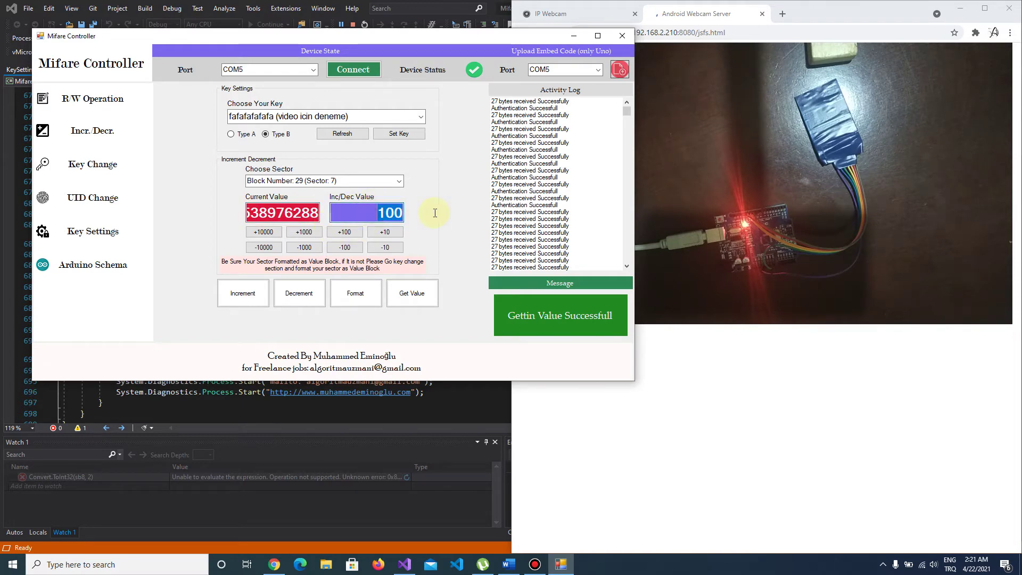
{"action": "left_click", "coordinate": [256, 294]}
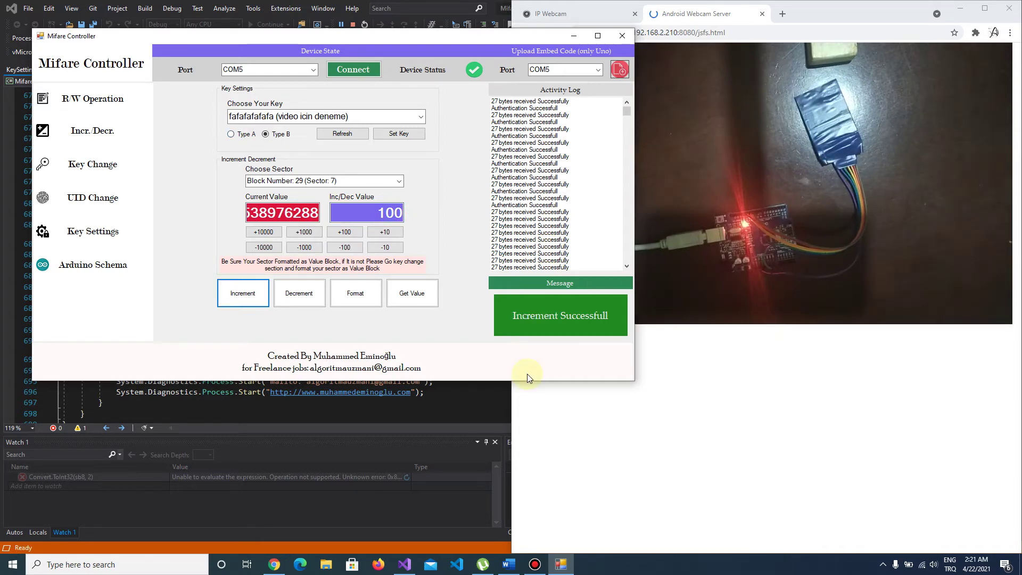
{"action": "left_click", "coordinate": [423, 297]}
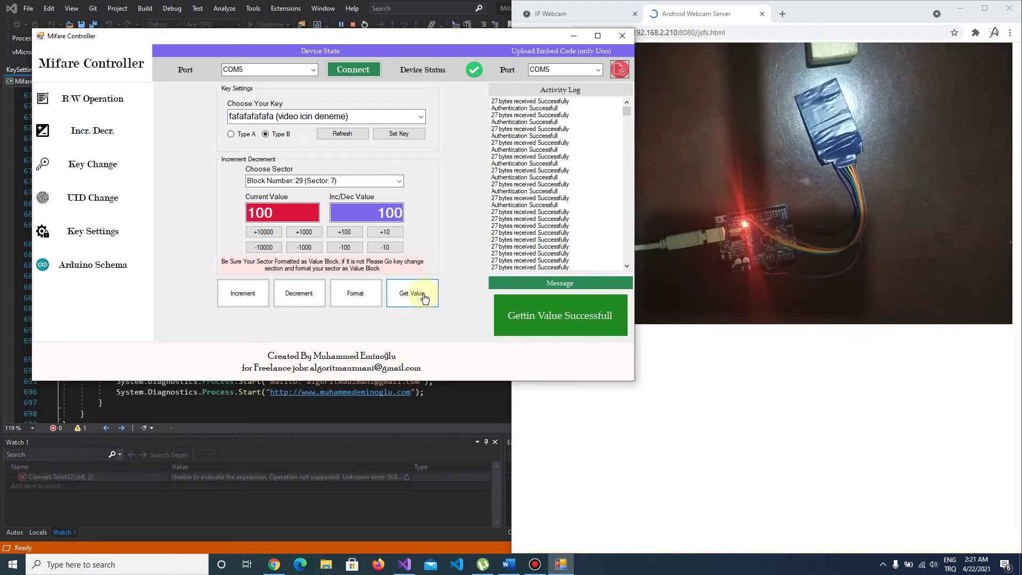
Set the Inc/Dec Value to 1000, increment, and read back 1100
{"action": "left_click", "coordinate": [301, 214]}
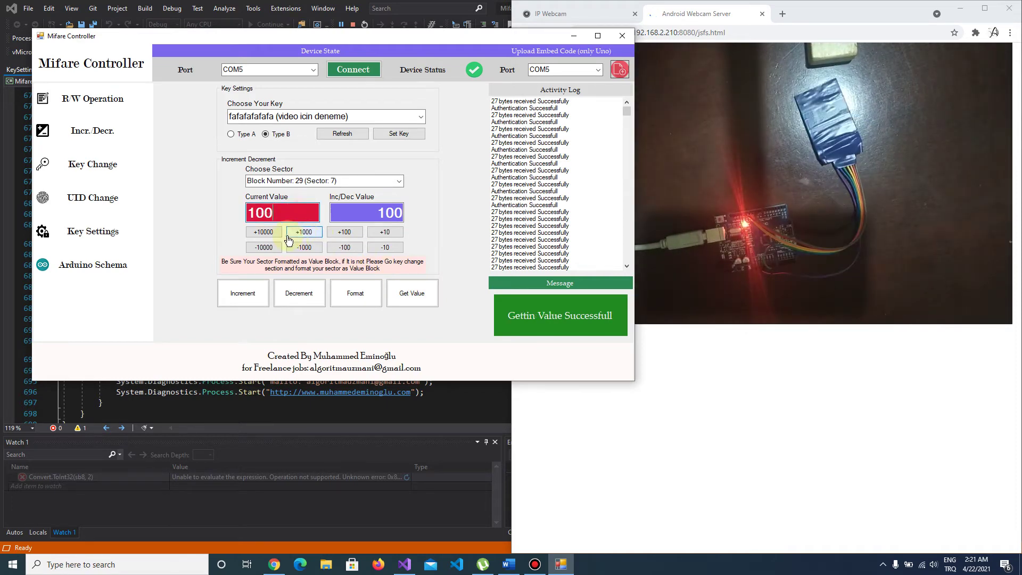
{"action": "left_click", "coordinate": [301, 233]}
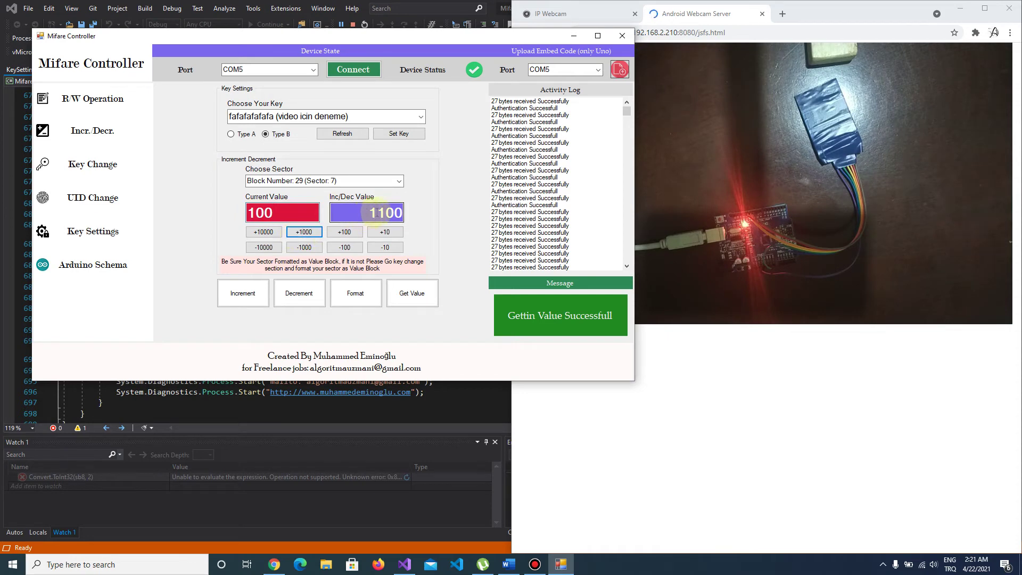
{"action": "left_click_drag", "start_coordinate": [378, 212], "coordinate": [370, 212]}
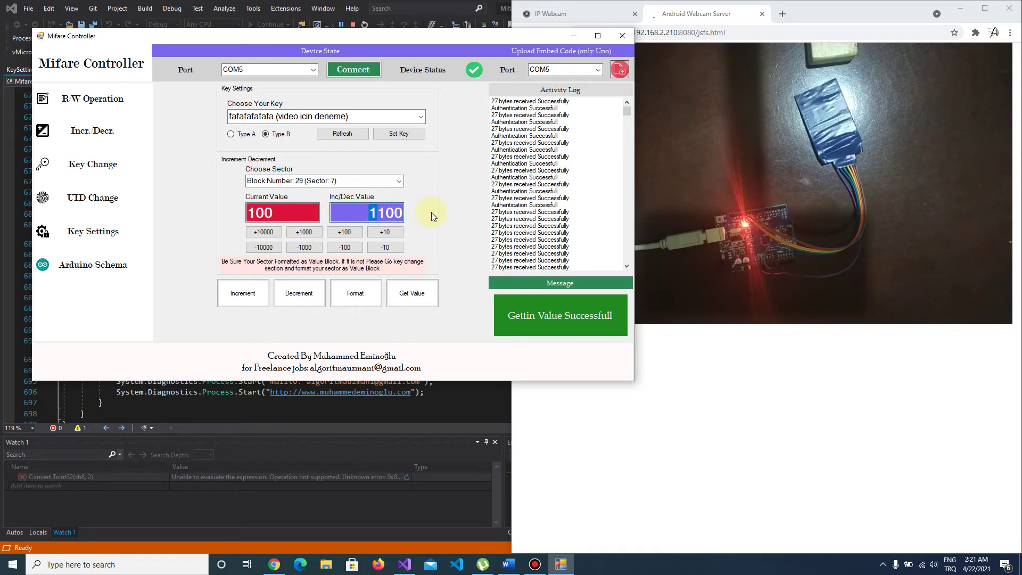
{"action": "type", "text": "10"}
{"action": "key", "text": "BackSpace"}
{"action": "key", "text": "BackSpace"}
{"action": "key", "text": "BackSpace"}
{"action": "type", "text": "00"}
{"action": "left_click", "coordinate": [258, 298]}
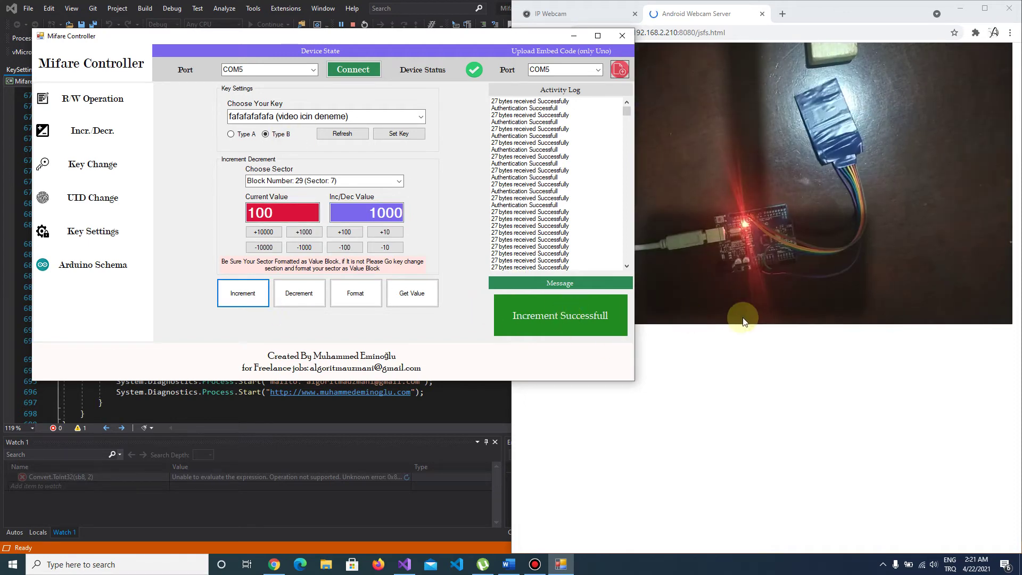
{"action": "left_click", "coordinate": [401, 294]}
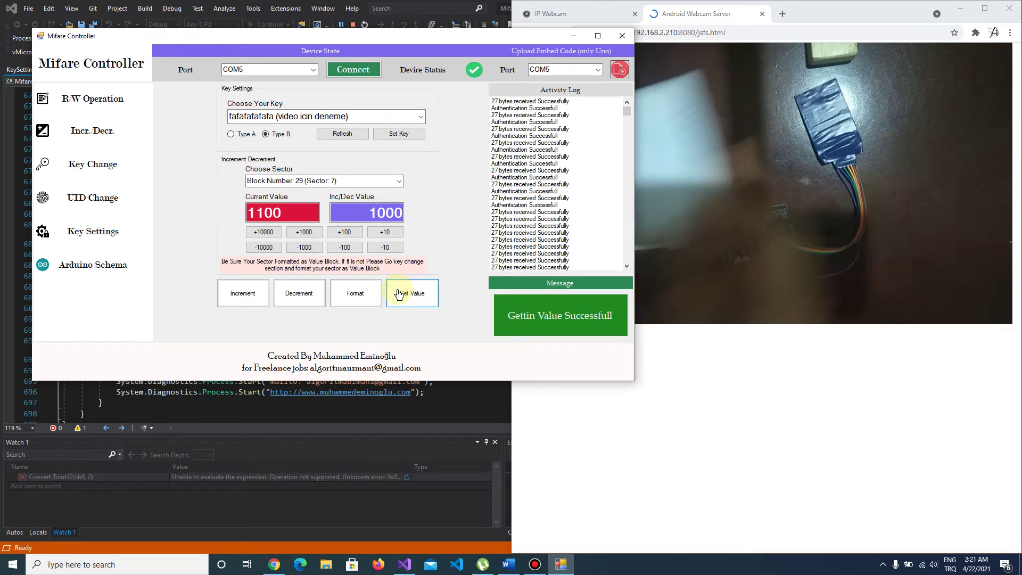
Decrement block 29 by 1000 and read back the value 100
{"action": "double_click", "coordinate": [271, 212]}
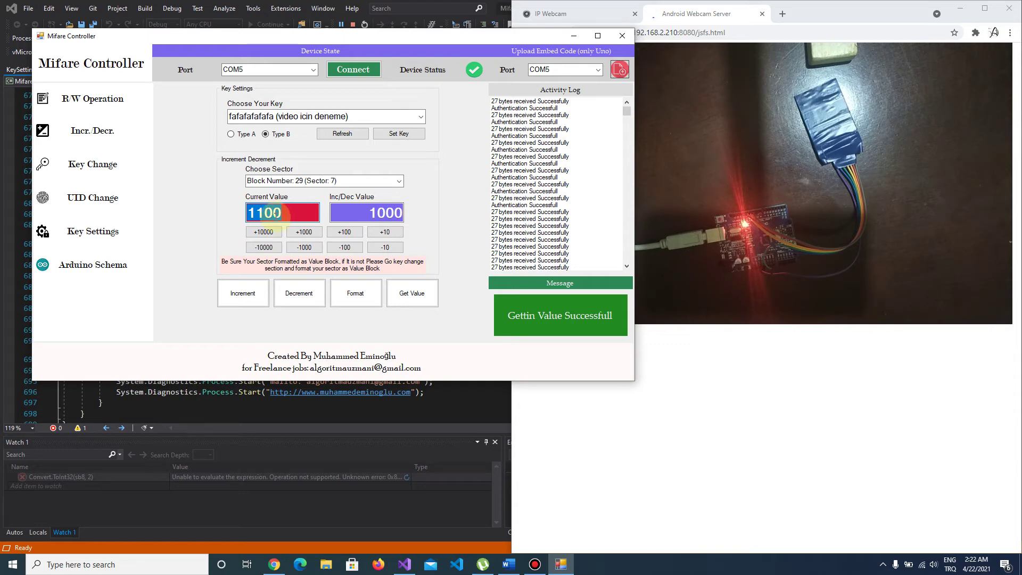
{"action": "left_click_drag", "start_coordinate": [359, 215], "coordinate": [416, 218]}
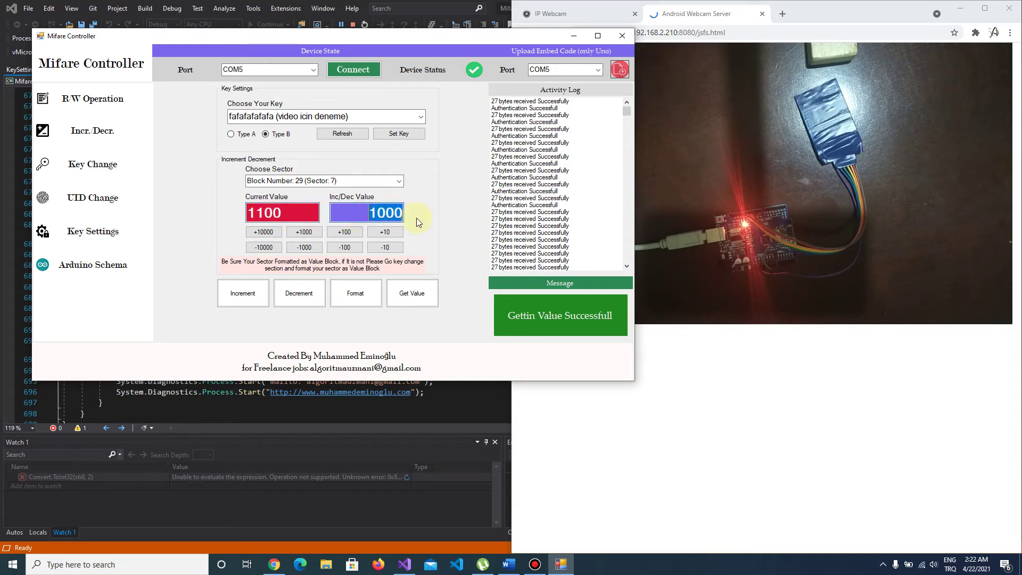
{"action": "left_click", "coordinate": [300, 297]}
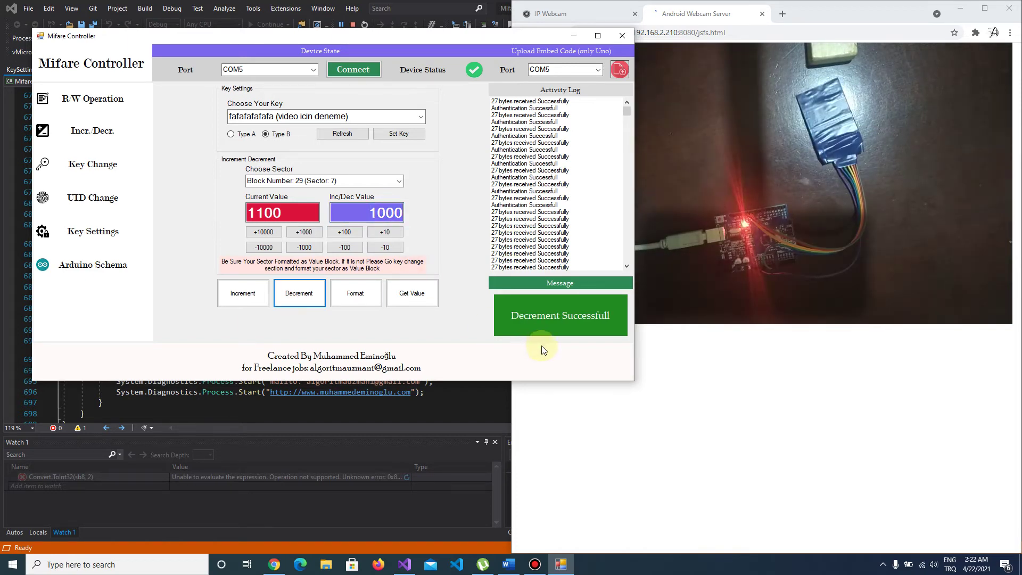
{"action": "left_click", "coordinate": [419, 301]}
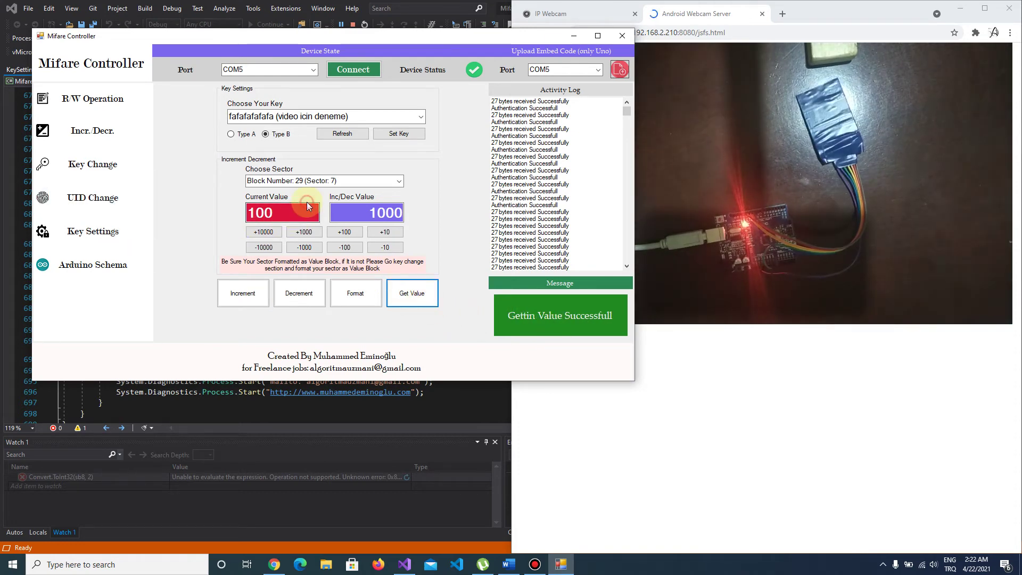
Decrement by 1000 again and read back the value -900
{"action": "key", "text": "Tab"}
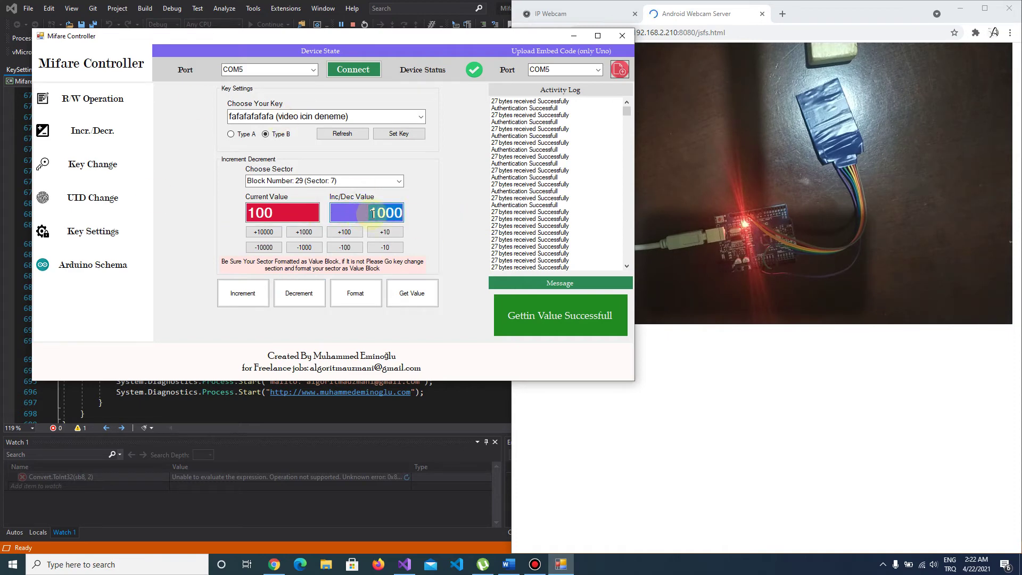
{"action": "left_click", "coordinate": [309, 294]}
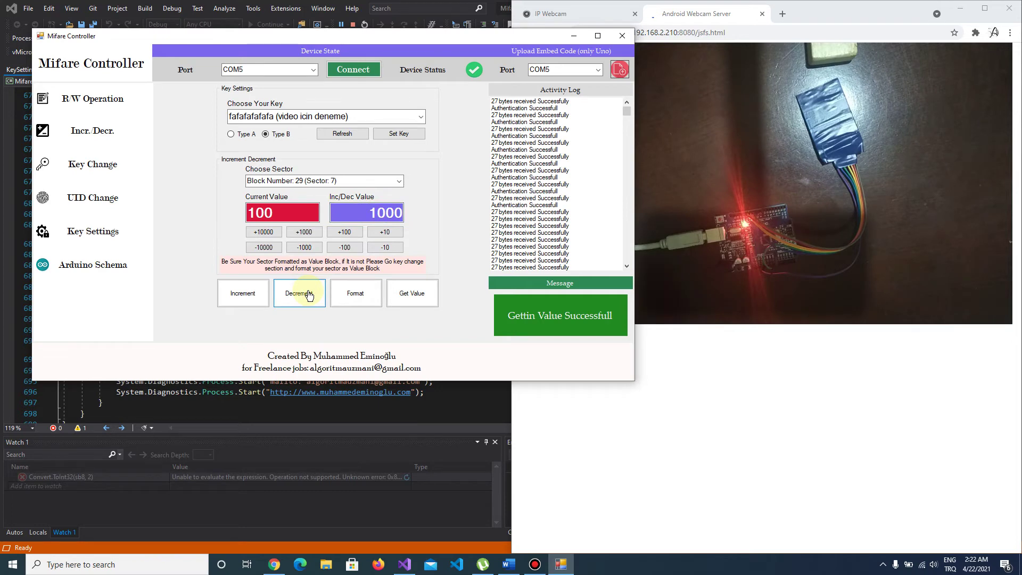
{"action": "left_click", "coordinate": [395, 296]}
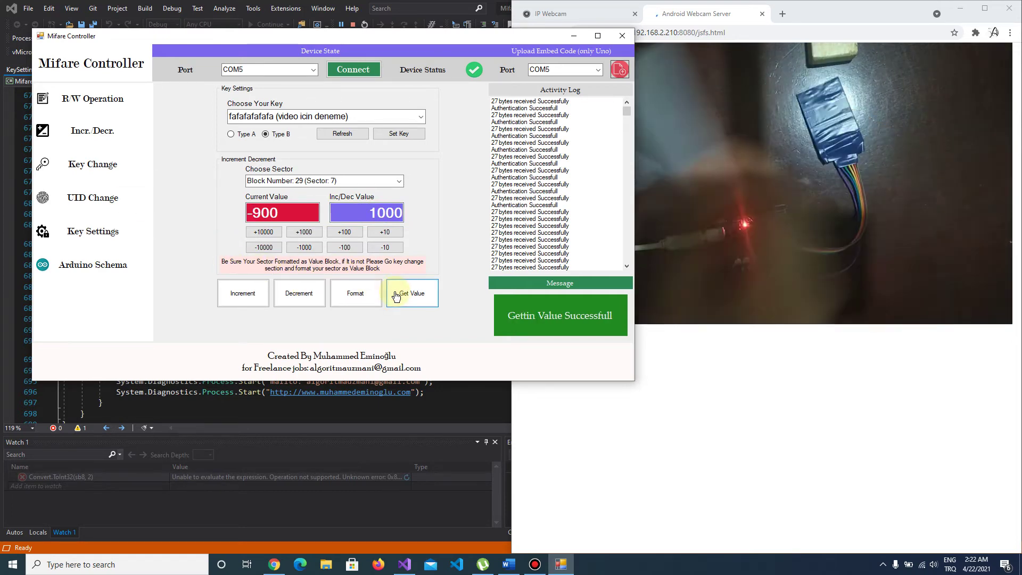
{"action": "left_click", "coordinate": [248, 221]}
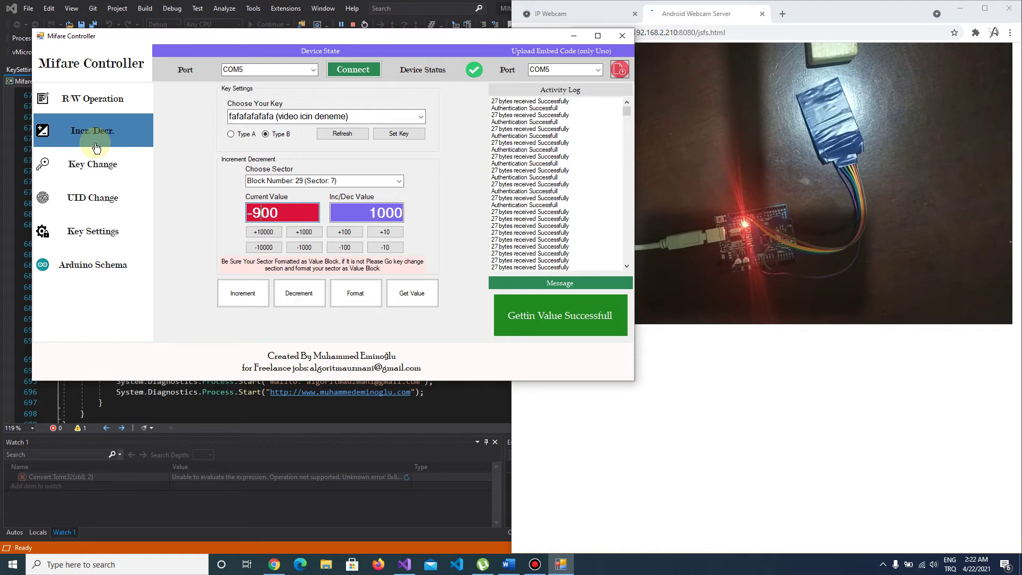
Show the UID Change page with the card UID and UID clone fields
{"action": "left_click", "coordinate": [132, 206]}
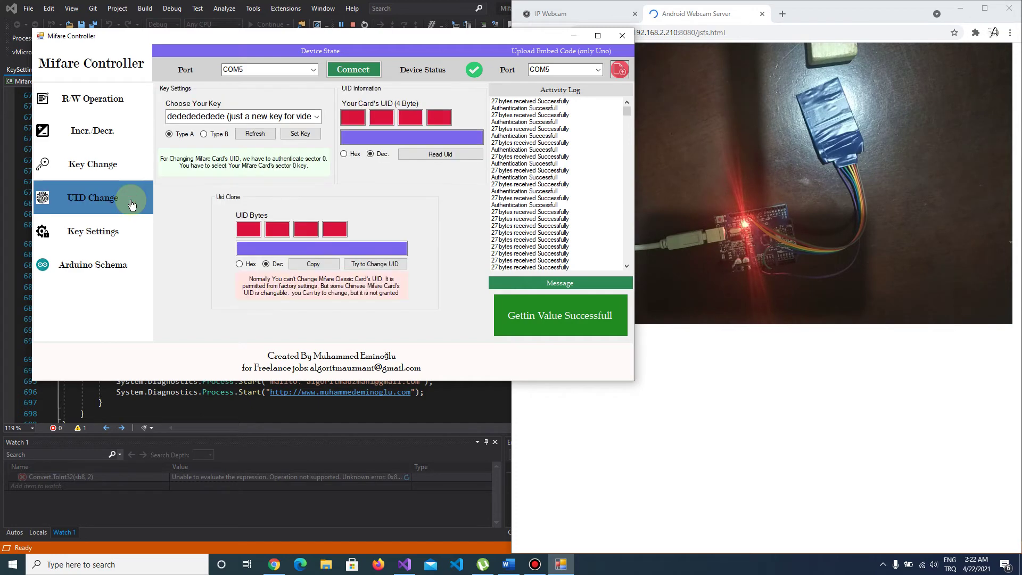